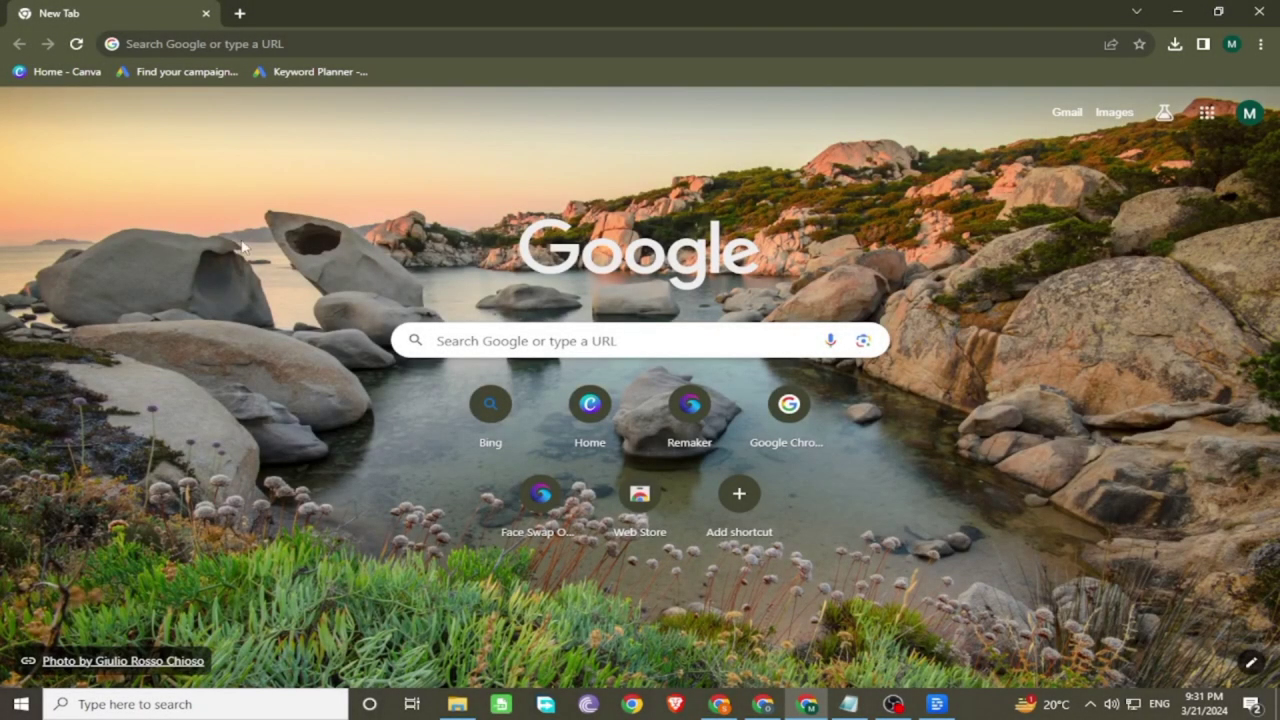
Step: Go to BING.COM in the new Chrome tab
click(290, 44)
text(BI)
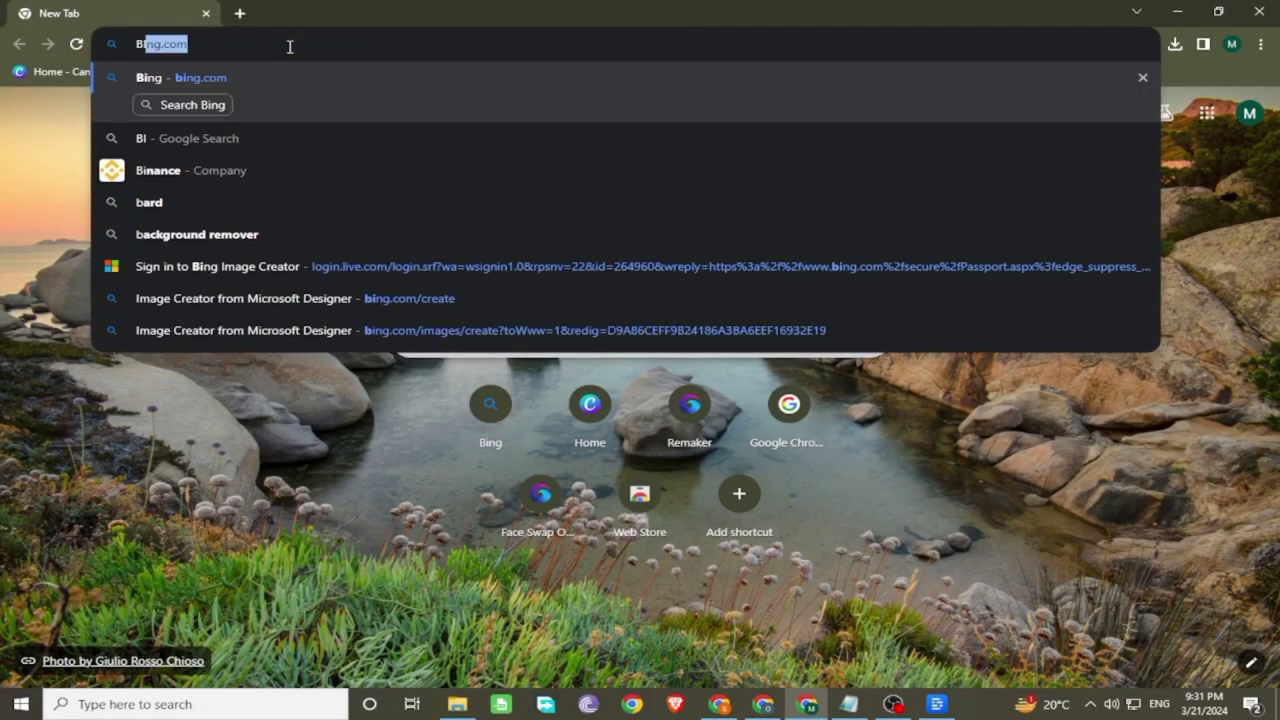
text(NG.COM)
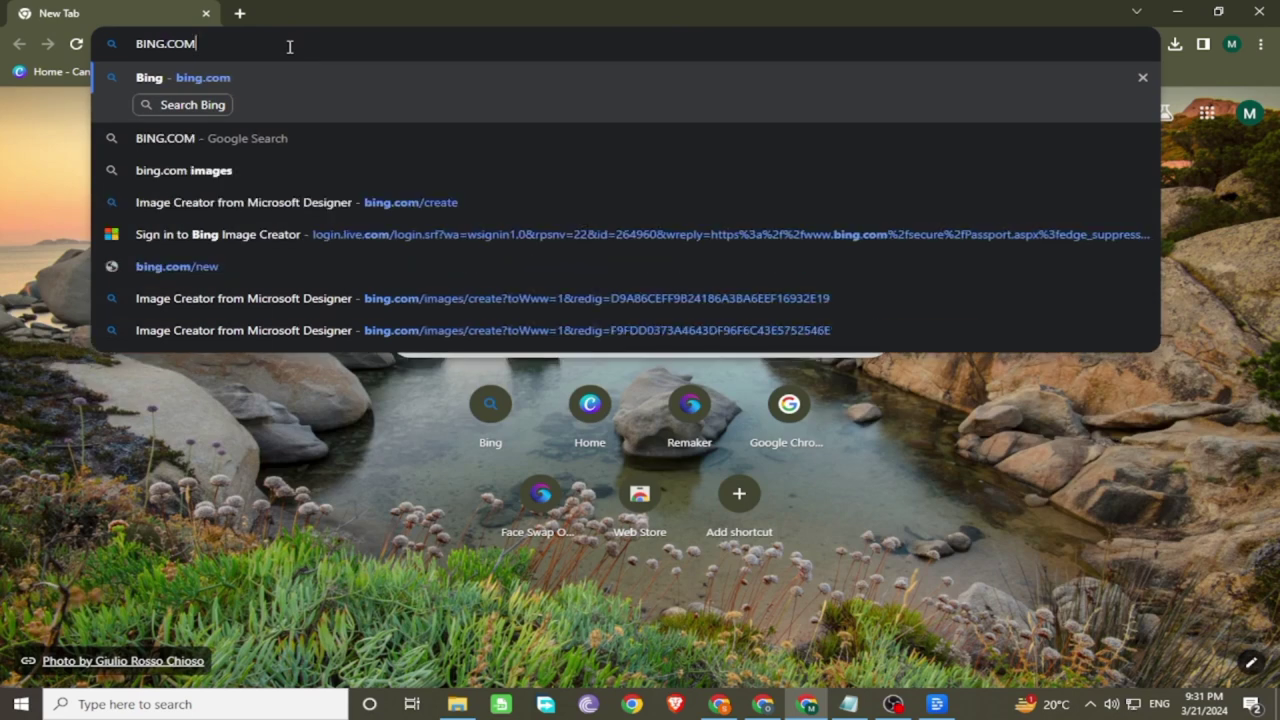
key(Return)
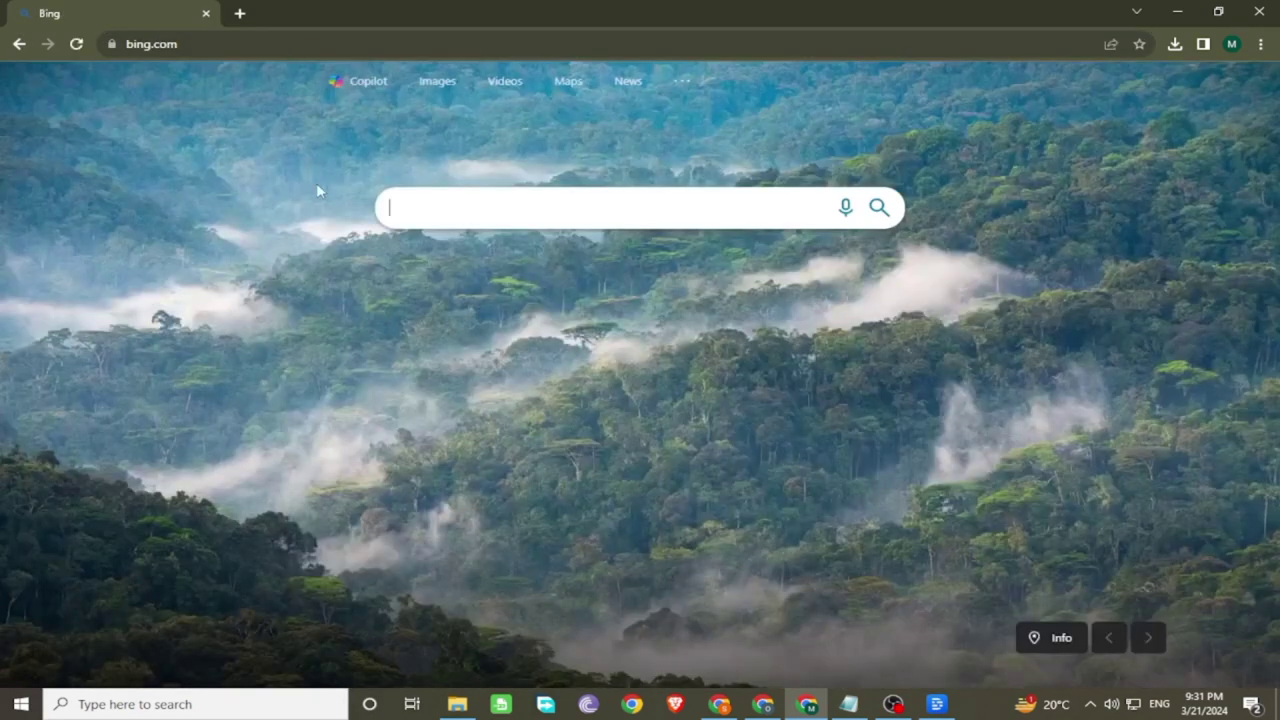
Step: Search Bing for 'AI IMAGES' and open the Image Creator from Microsoft Designer result
text(A)
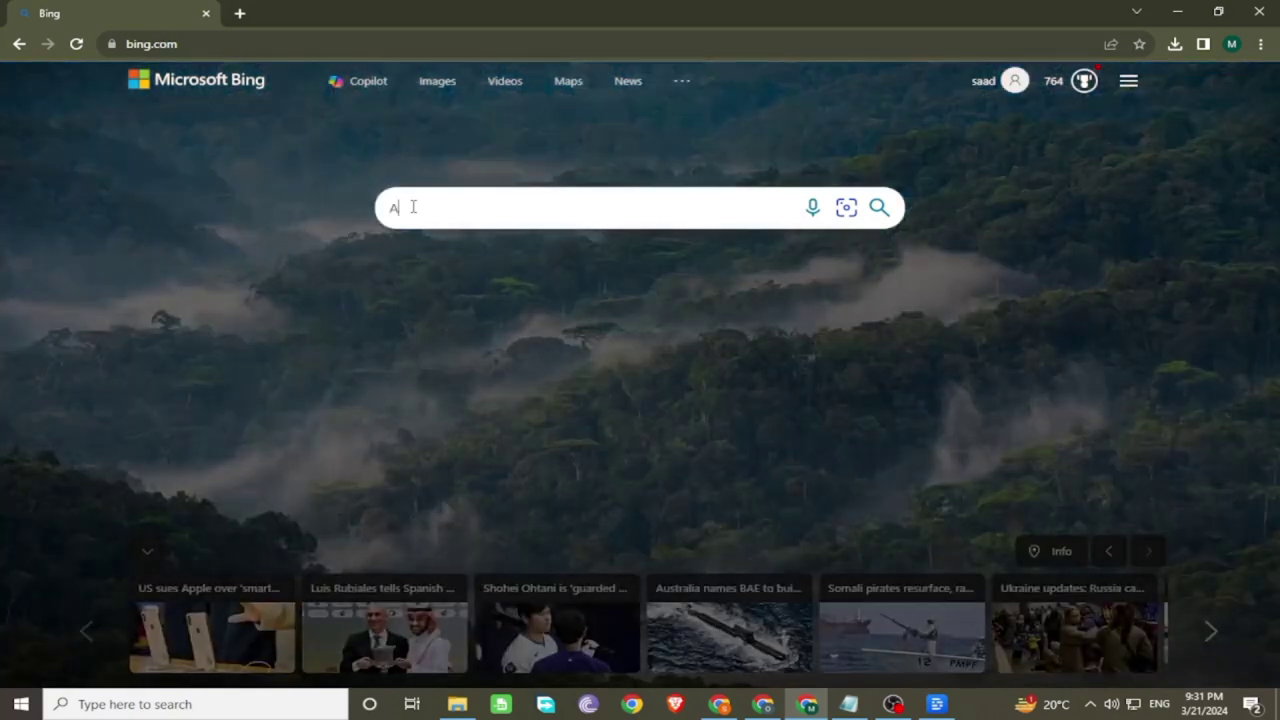
text(I IMAGE)
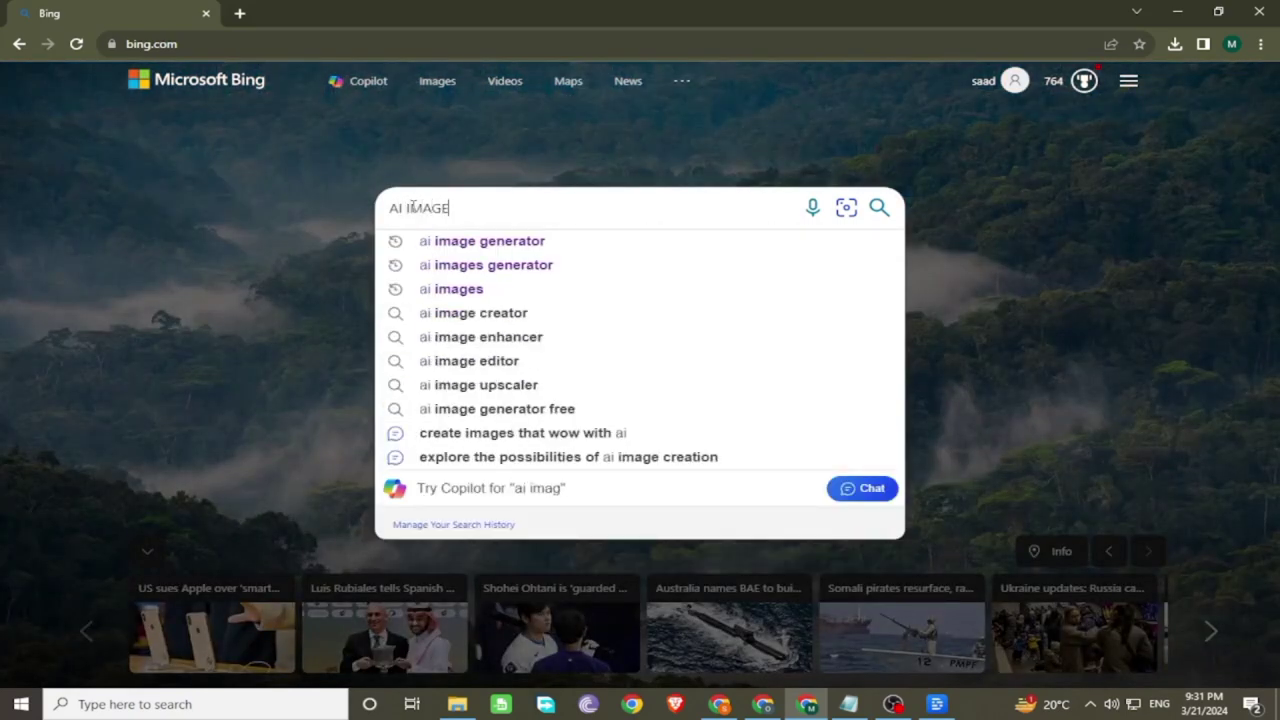
text(S)
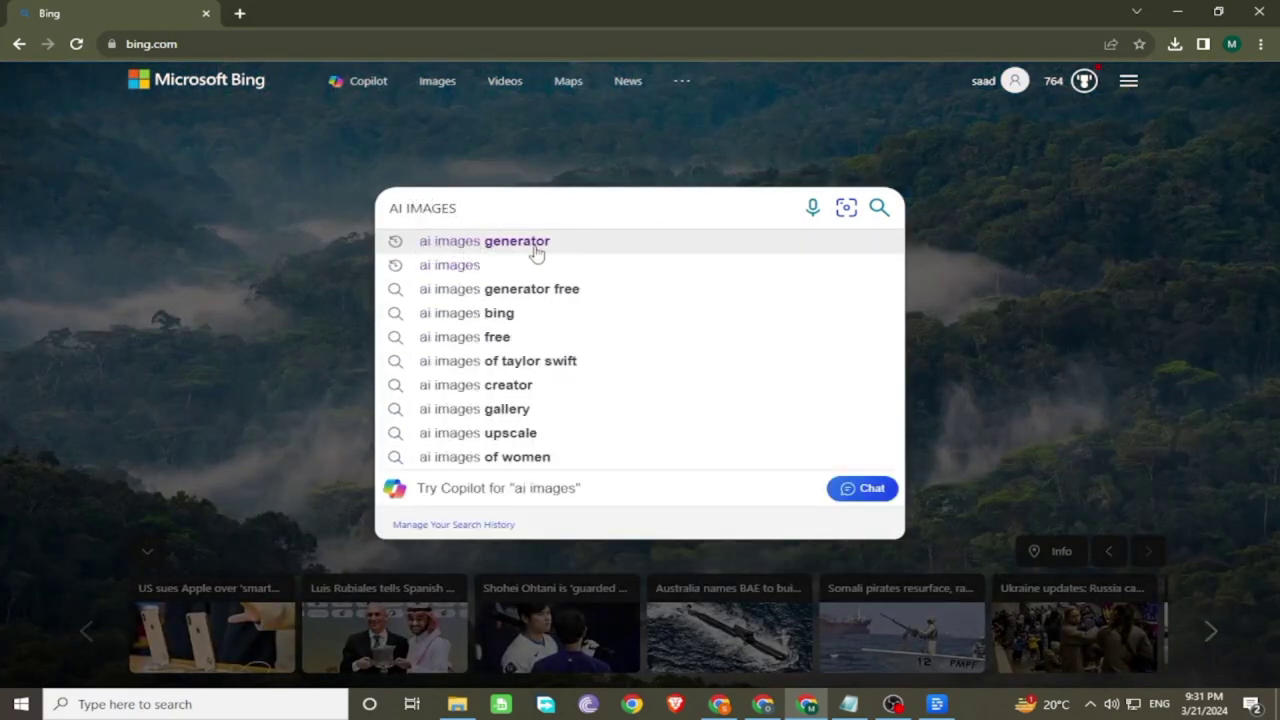
click(450, 245)
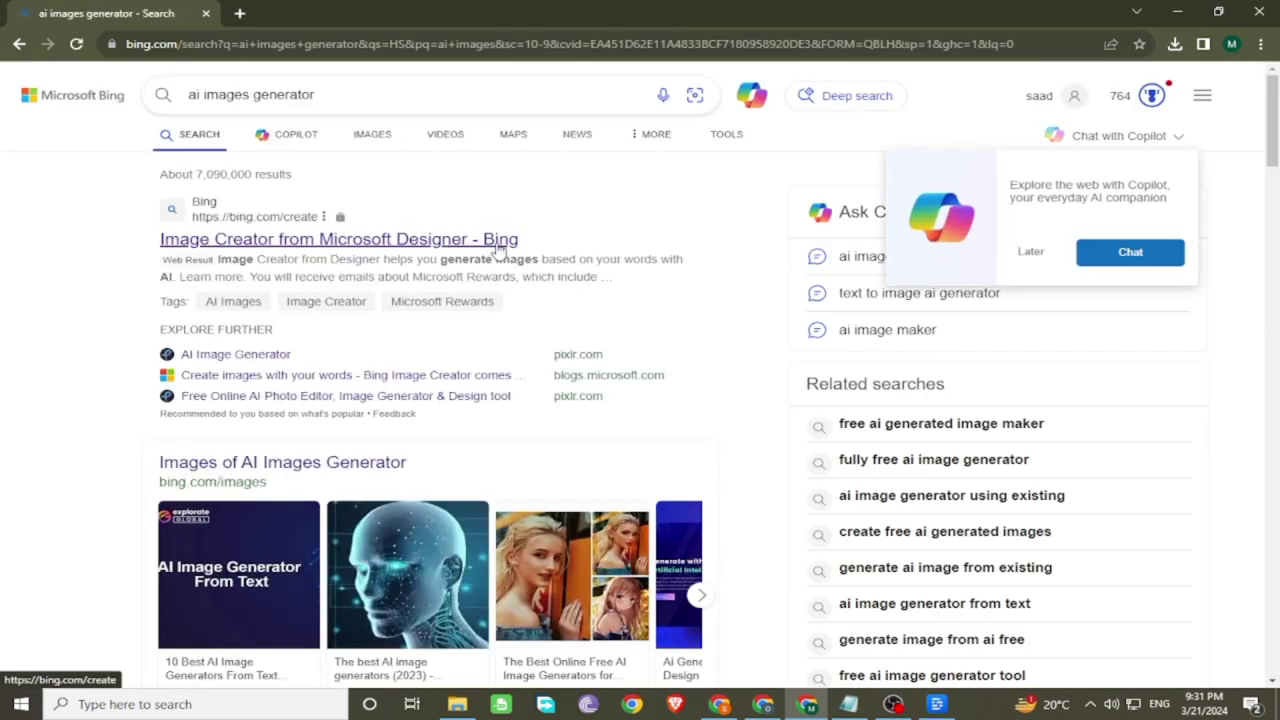
click(291, 241)
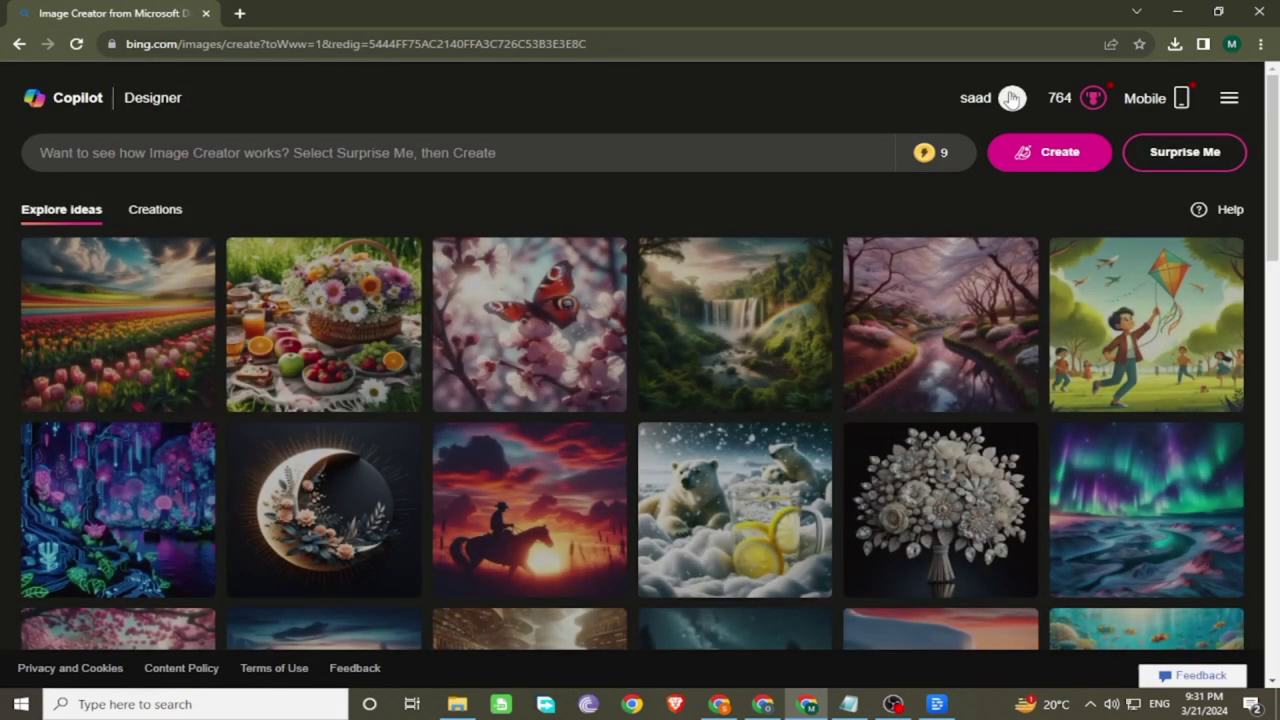
click(633, 155)
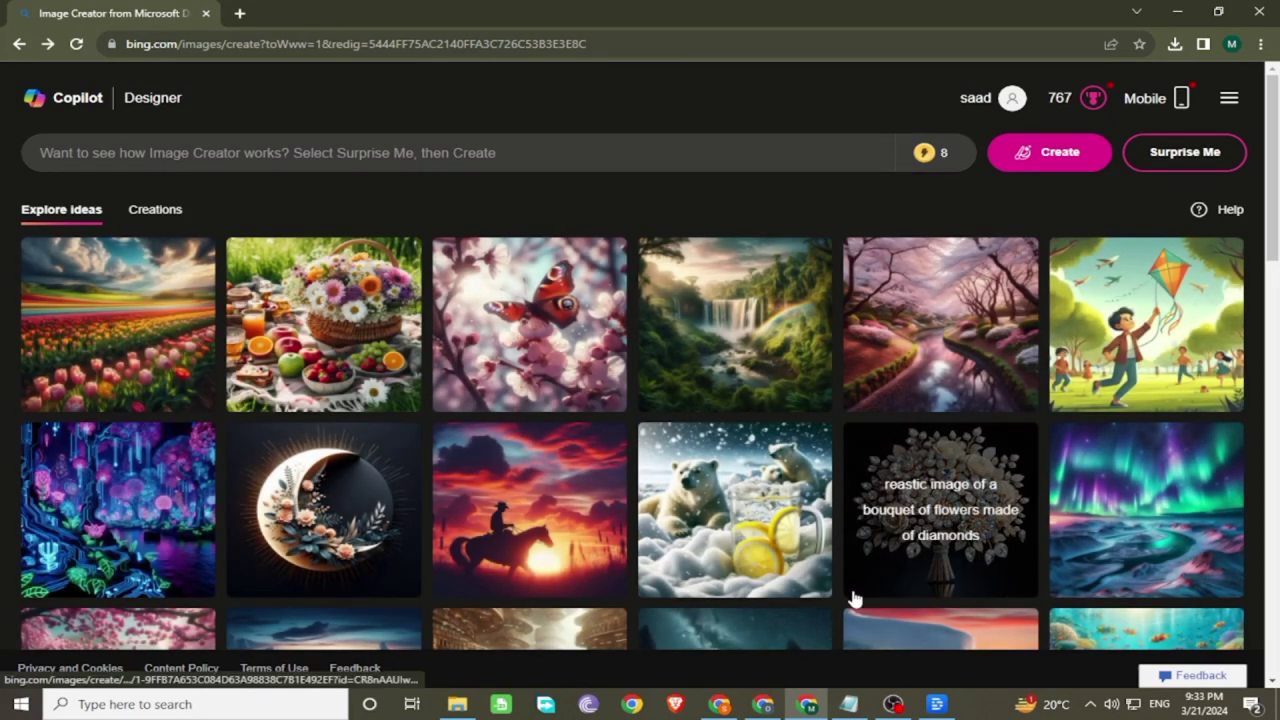
Step: Copy the FOR BOYS doctor prompt from Notepad and return to Image Creator
click(848, 704)
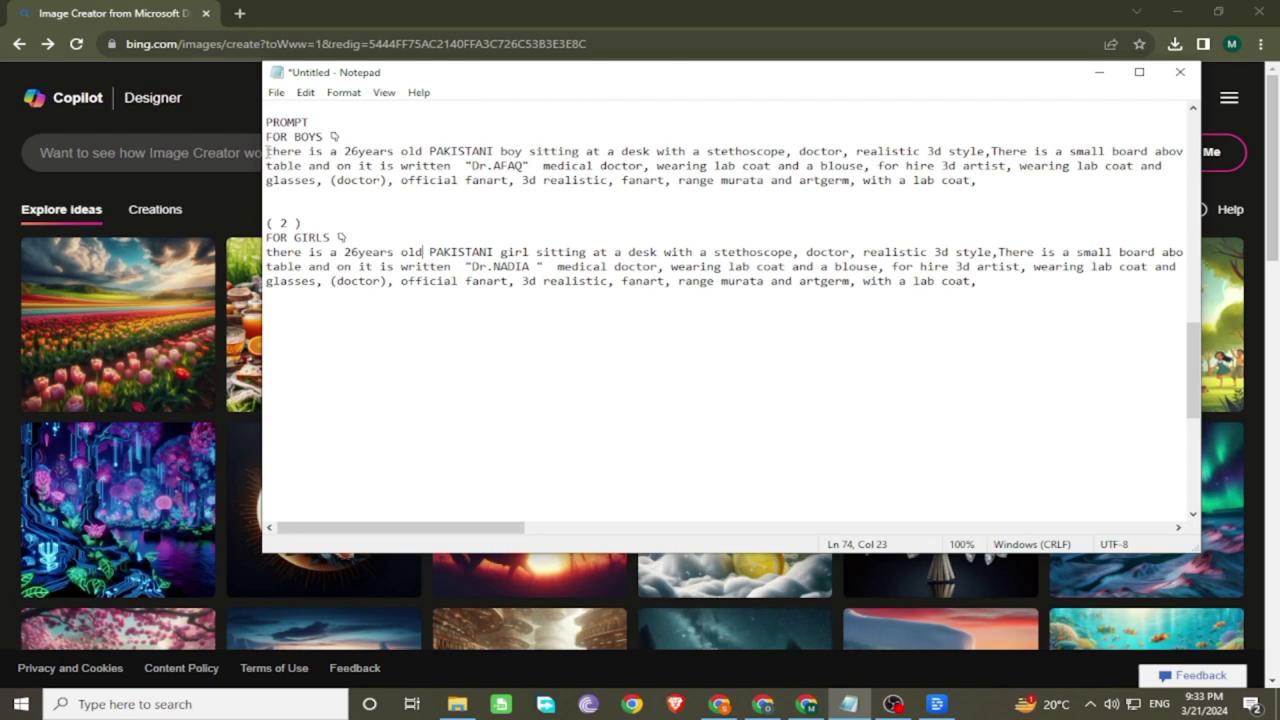
drag(267, 152, 983, 187)
right_click(983, 187)
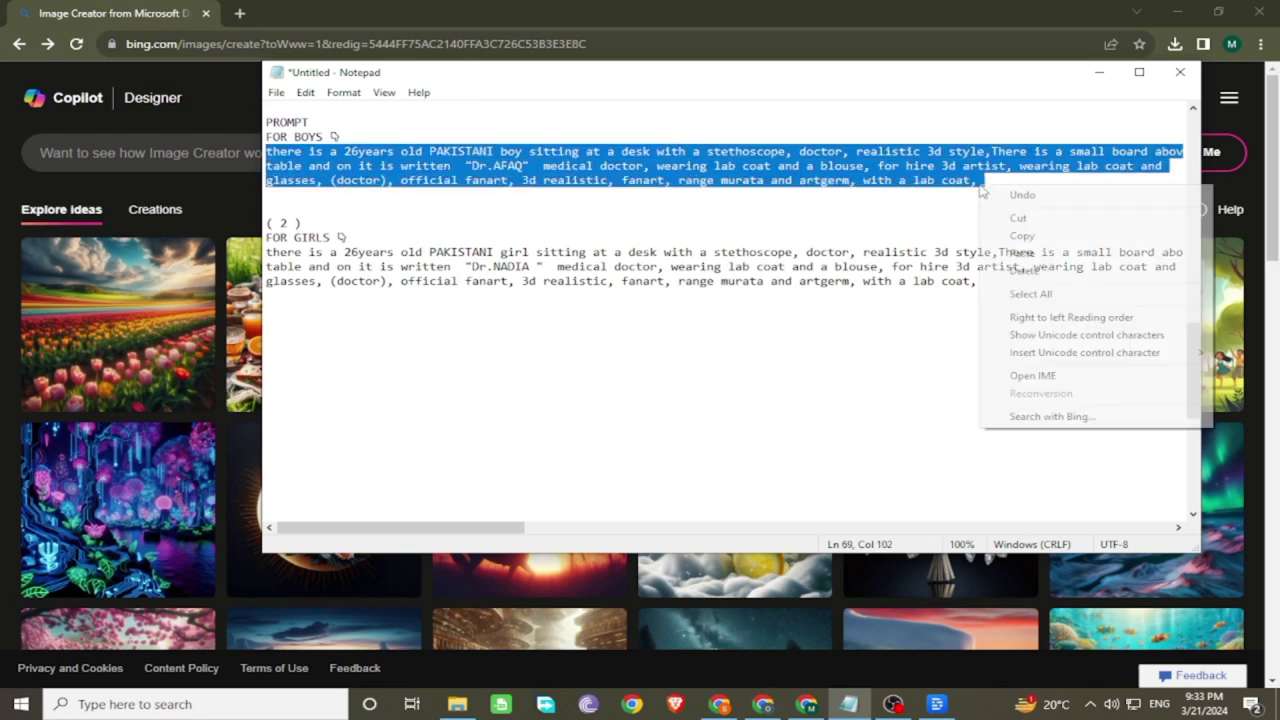
click(1005, 238)
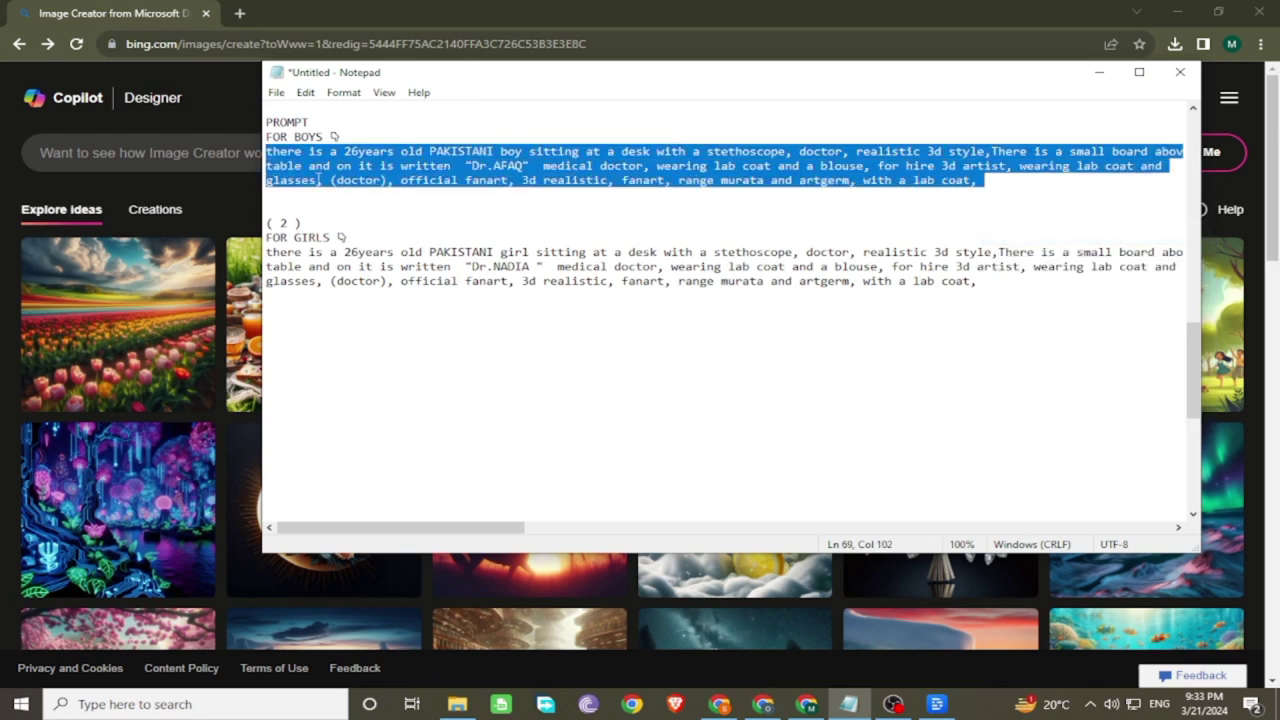
click(243, 150)
Step: Paste the boy doctor prompt into the prompt box and generate images
right_click(243, 150)
click(300, 257)
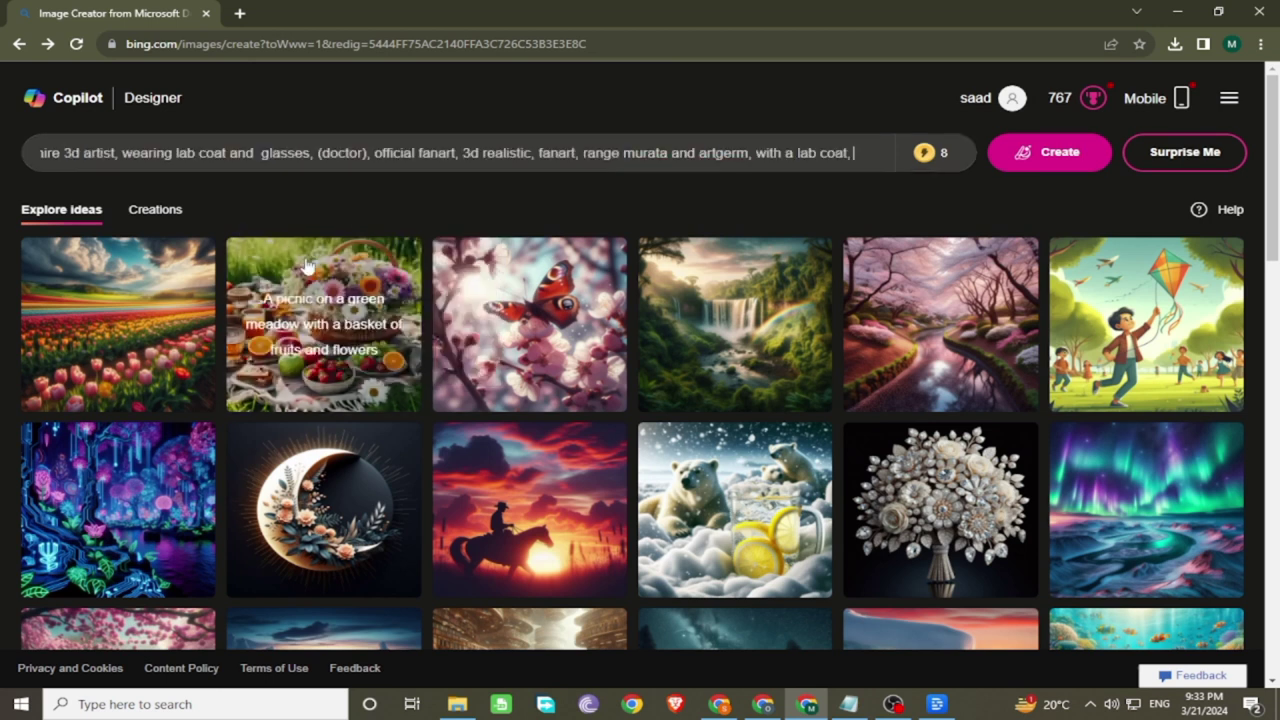
click(1028, 153)
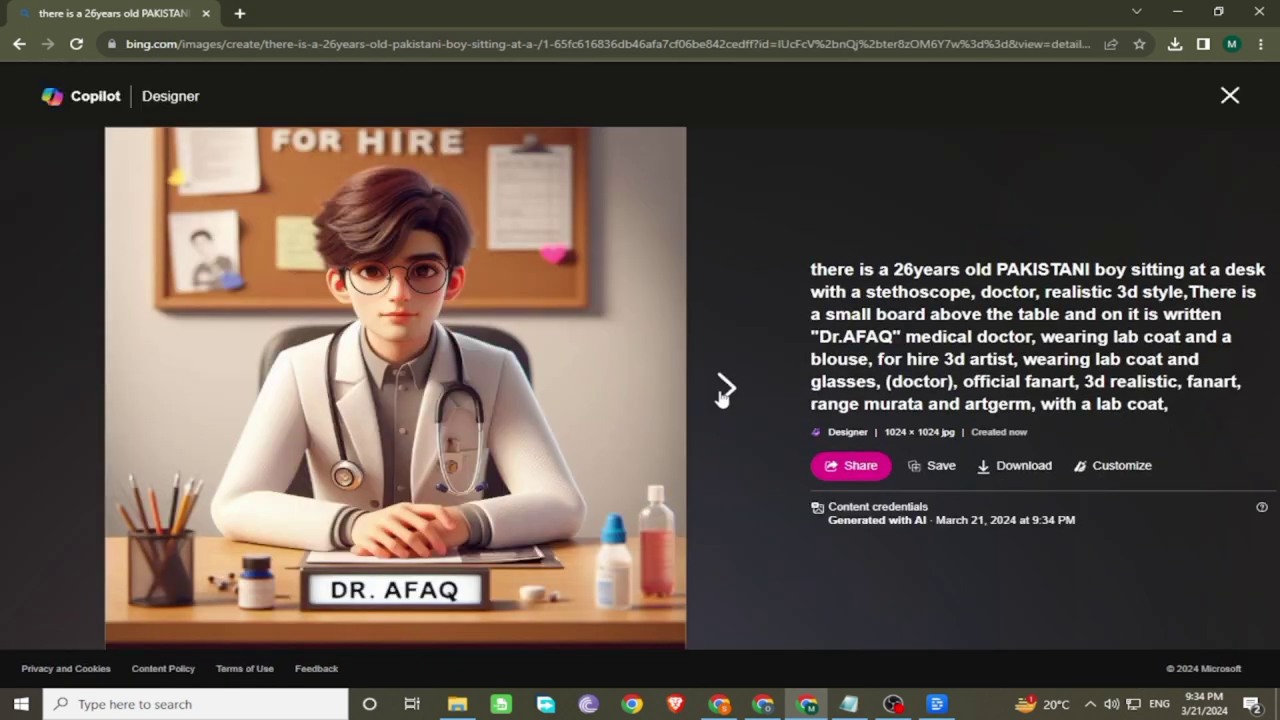
Step: Step through the generated Dr. Afaq doctor images one by one
click(724, 390)
click(721, 393)
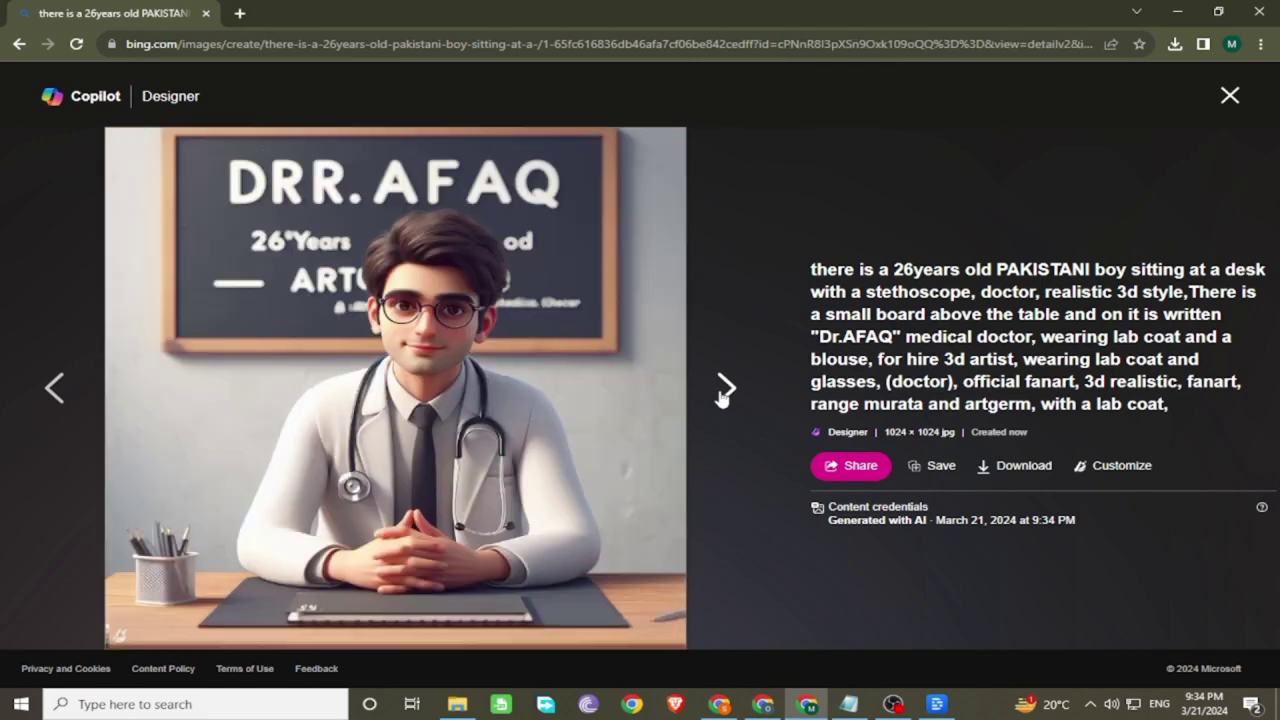
click(724, 392)
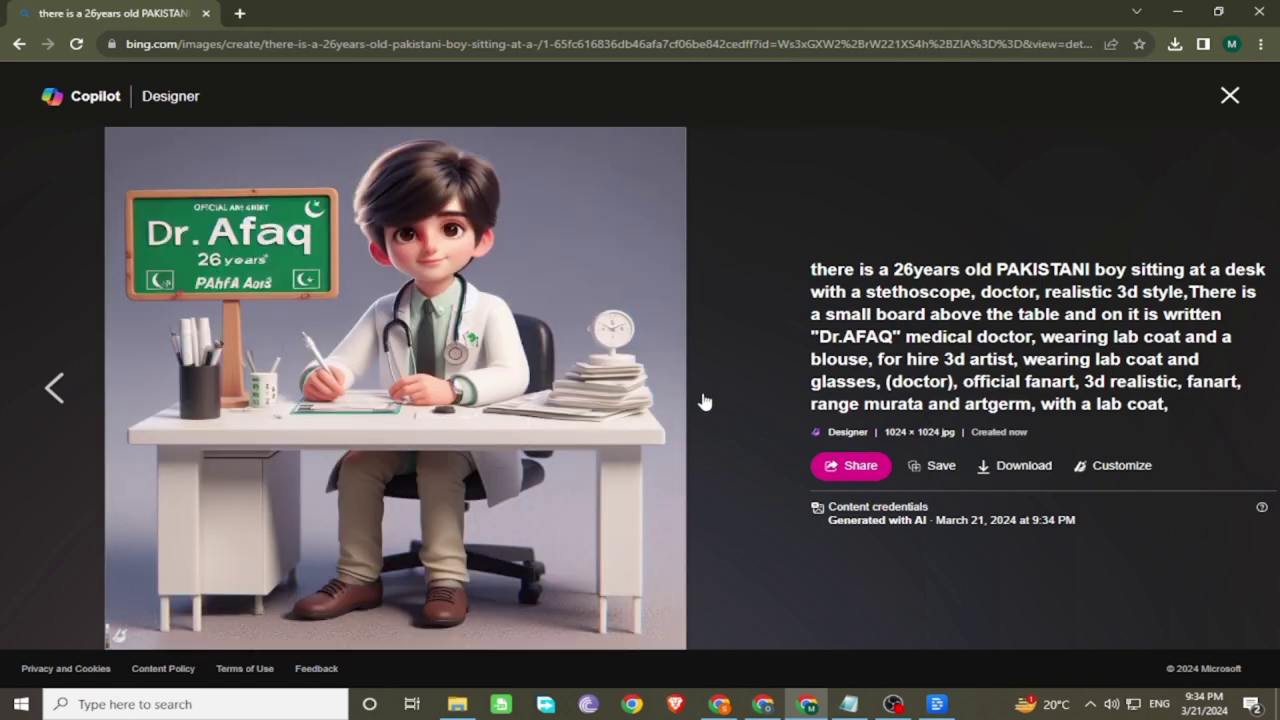
Step: Change the prompt's age from 26 to 30 and name AFAQ to Saim, then generate
click(1230, 96)
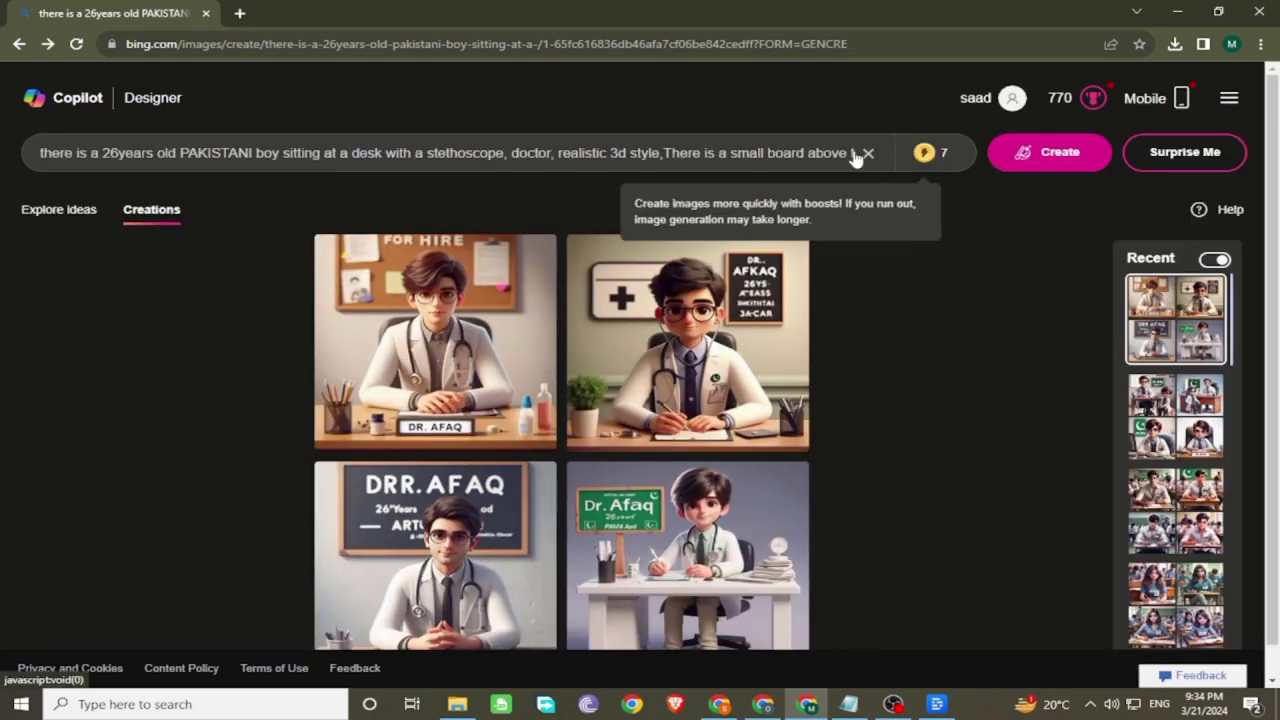
drag(118, 155, 104, 155)
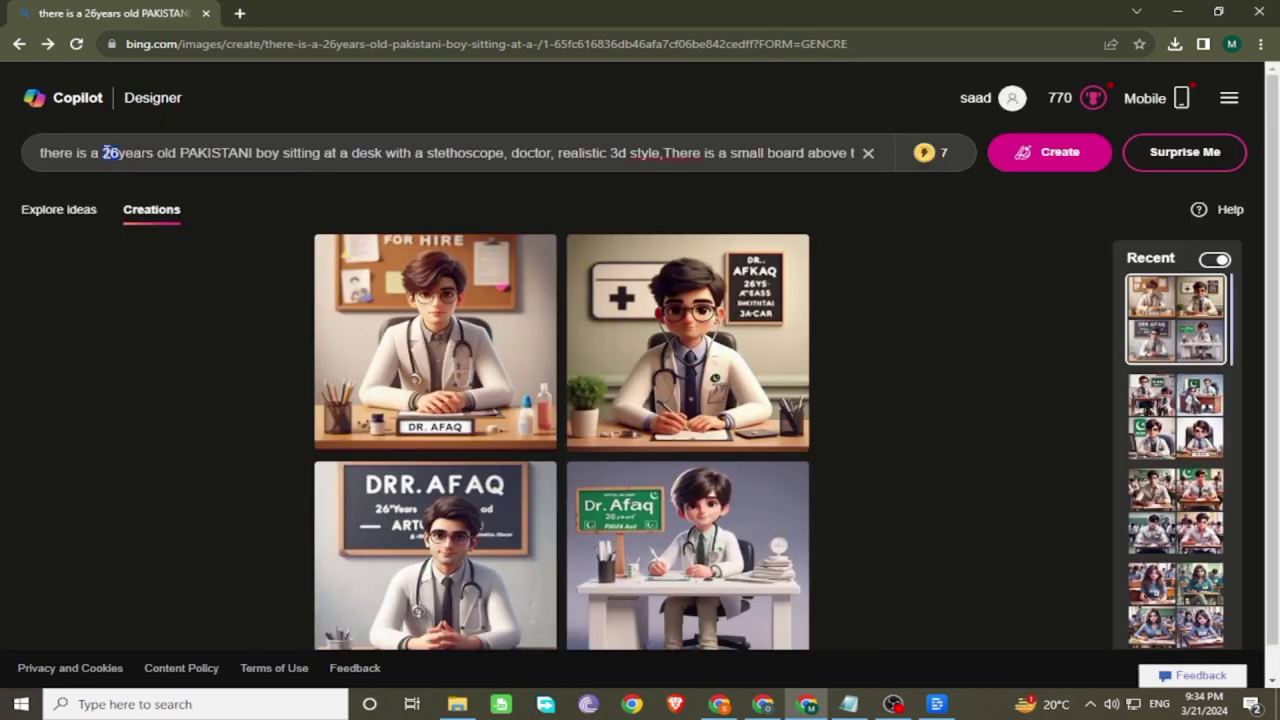
text(30)
drag(825, 155, 847, 158)
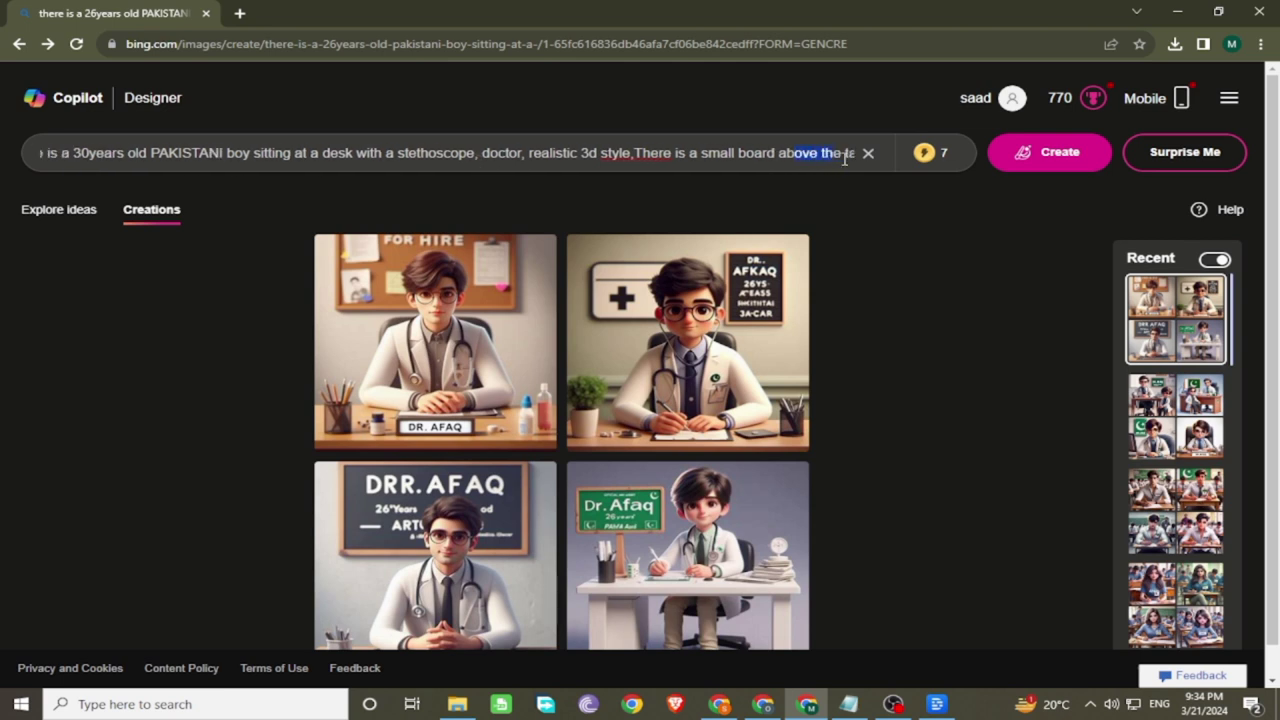
click(798, 157)
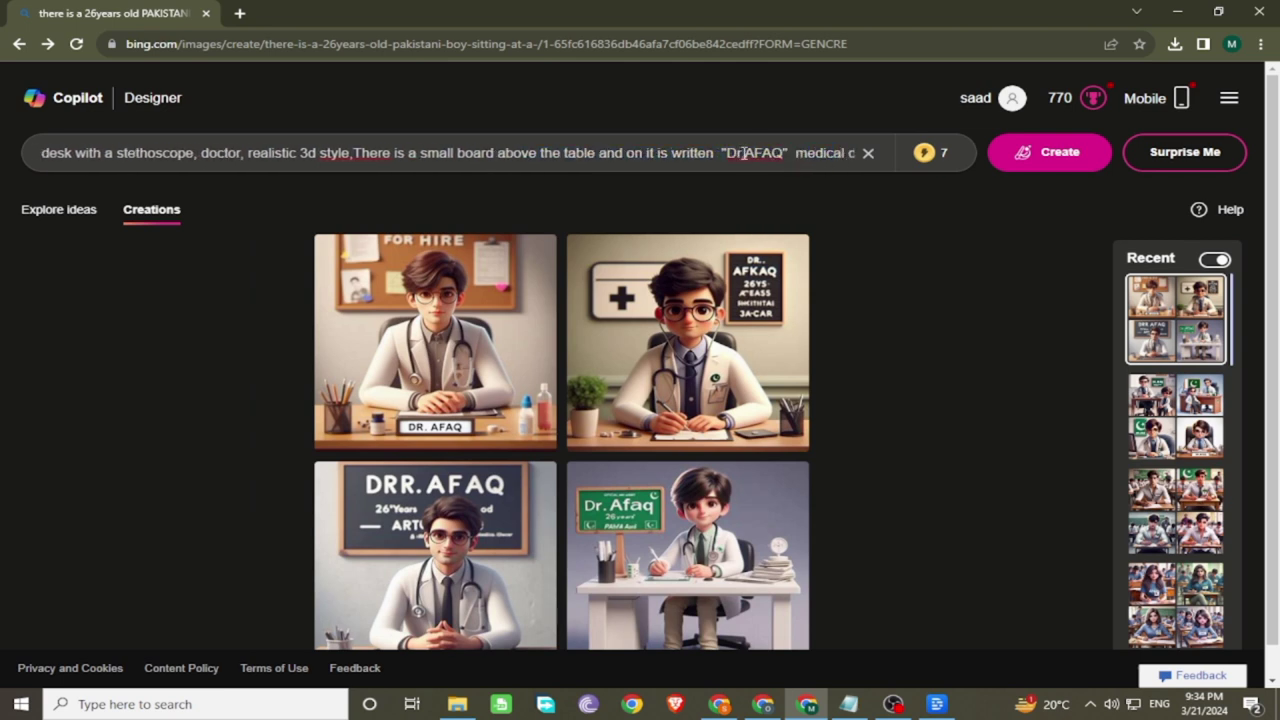
drag(747, 153, 779, 155)
text(s)
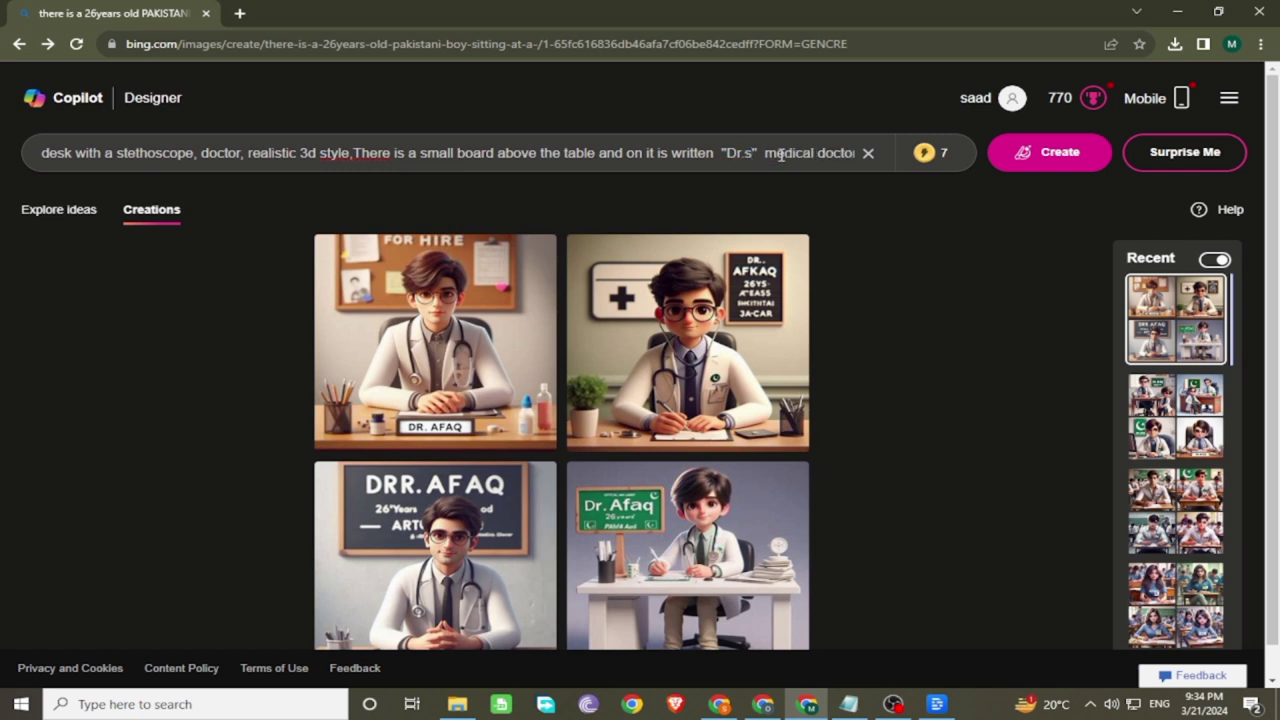
text(a)
key(BackSpace)
key(BackSpace)
text(Sai)
text(m)
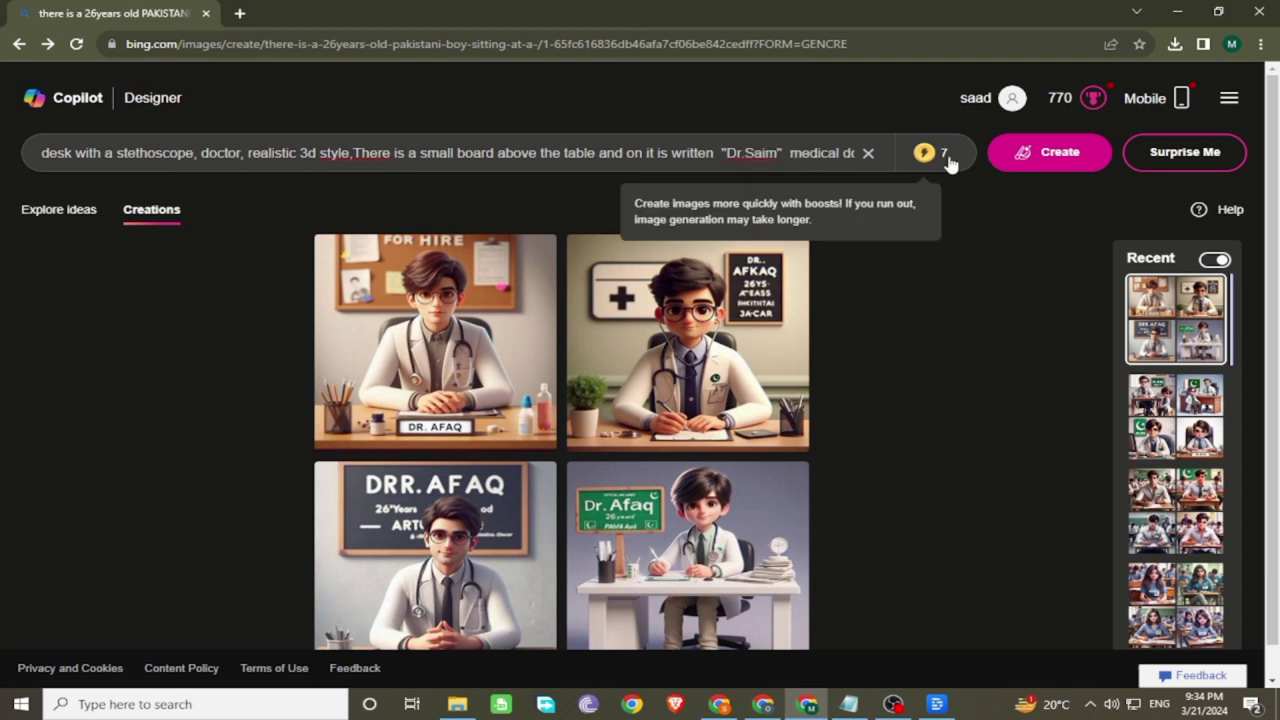
click(1050, 158)
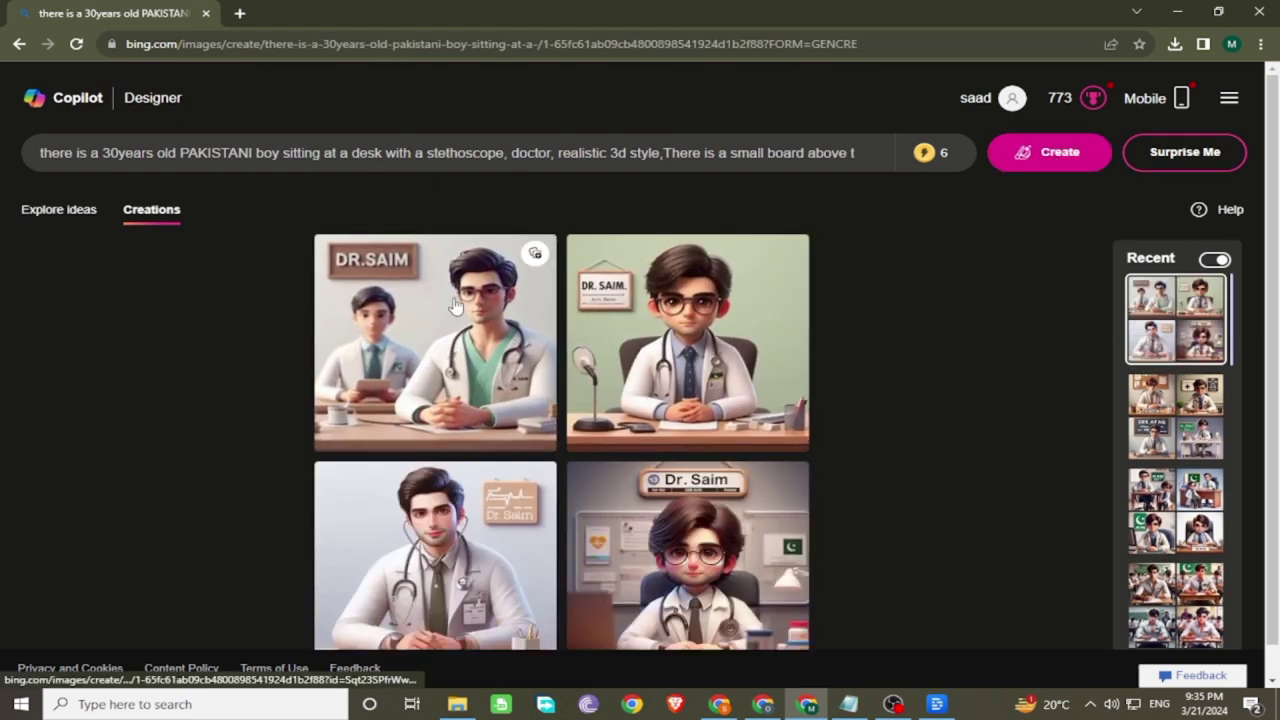
Step: View all four Dr. Saim images full size, then bring Notepad to the front
click(453, 298)
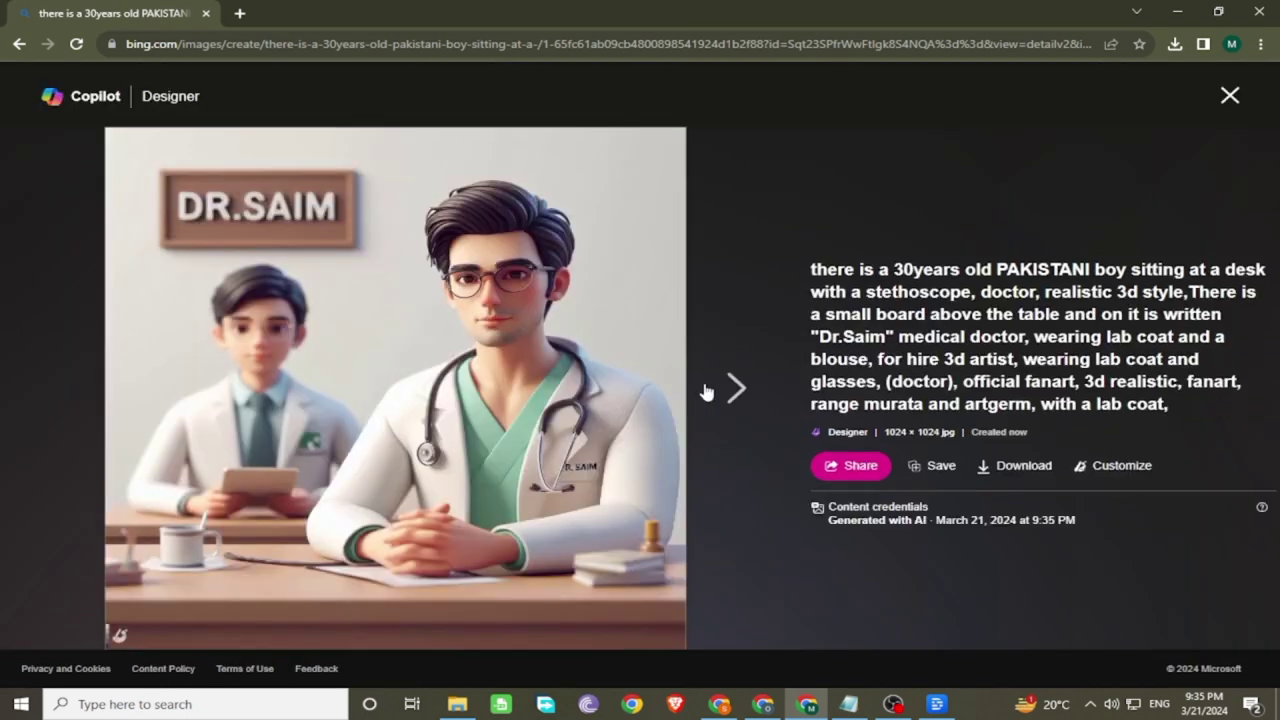
click(728, 389)
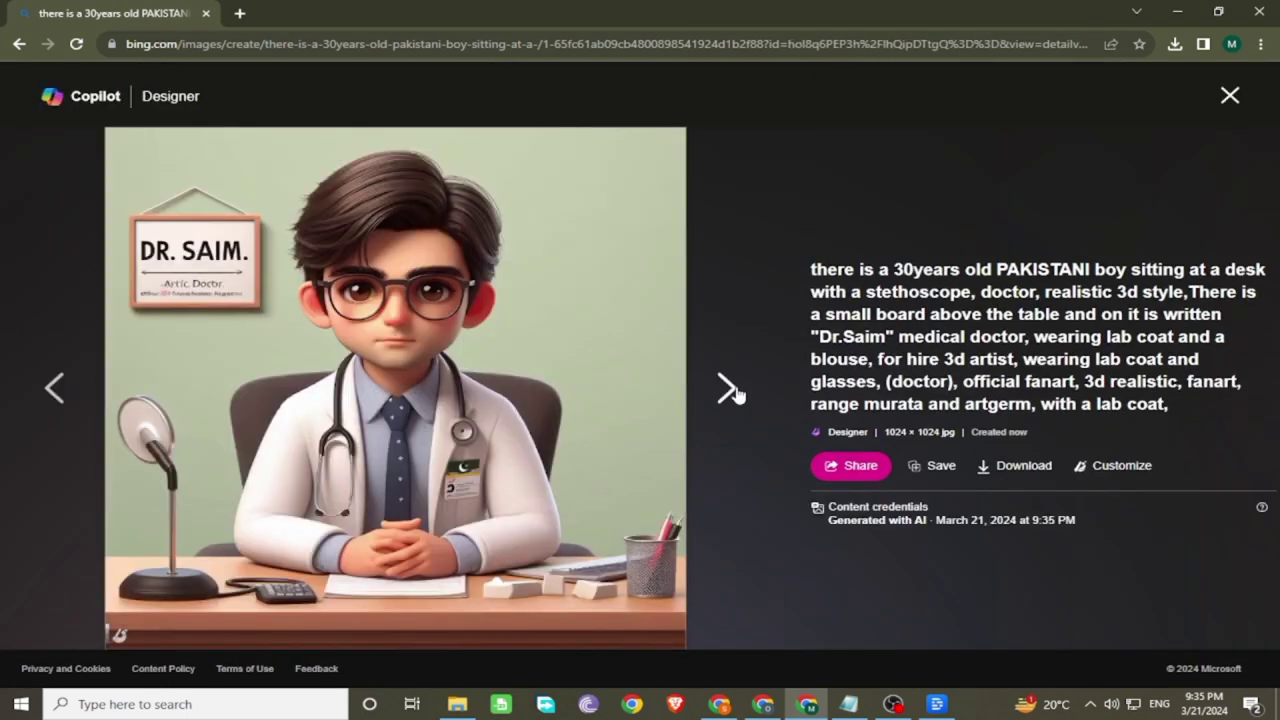
click(728, 389)
click(730, 390)
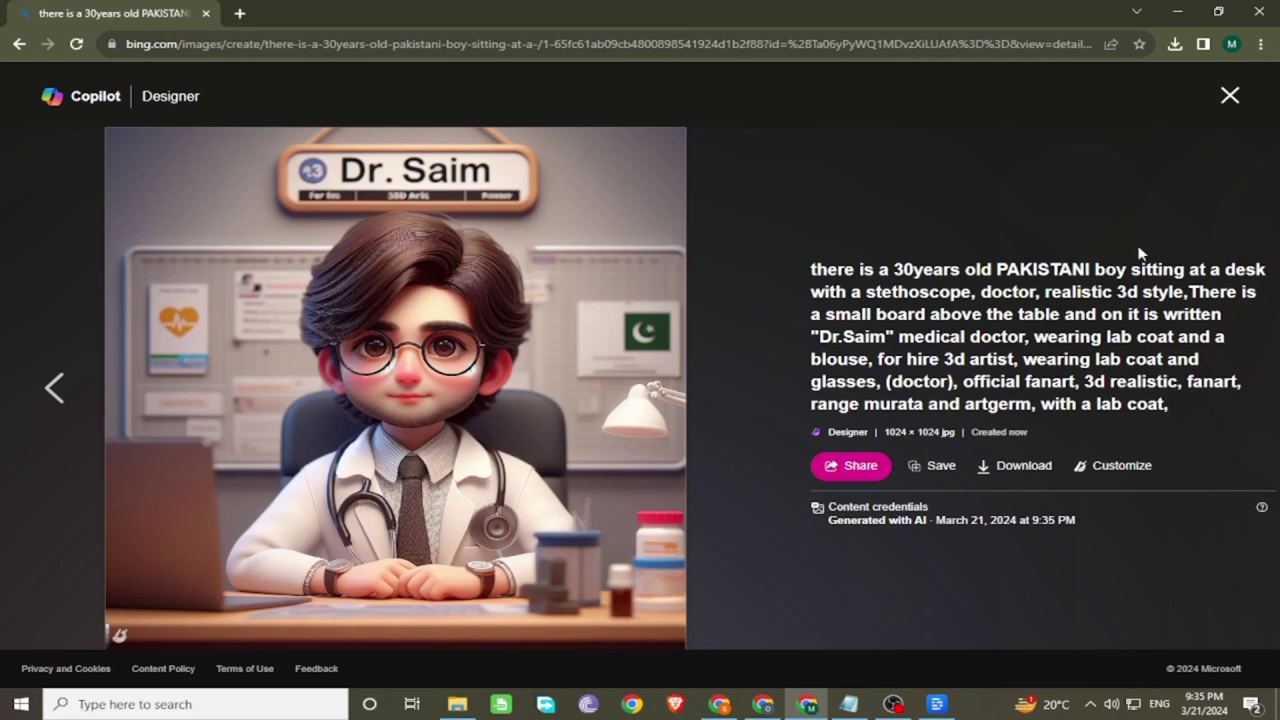
click(1229, 97)
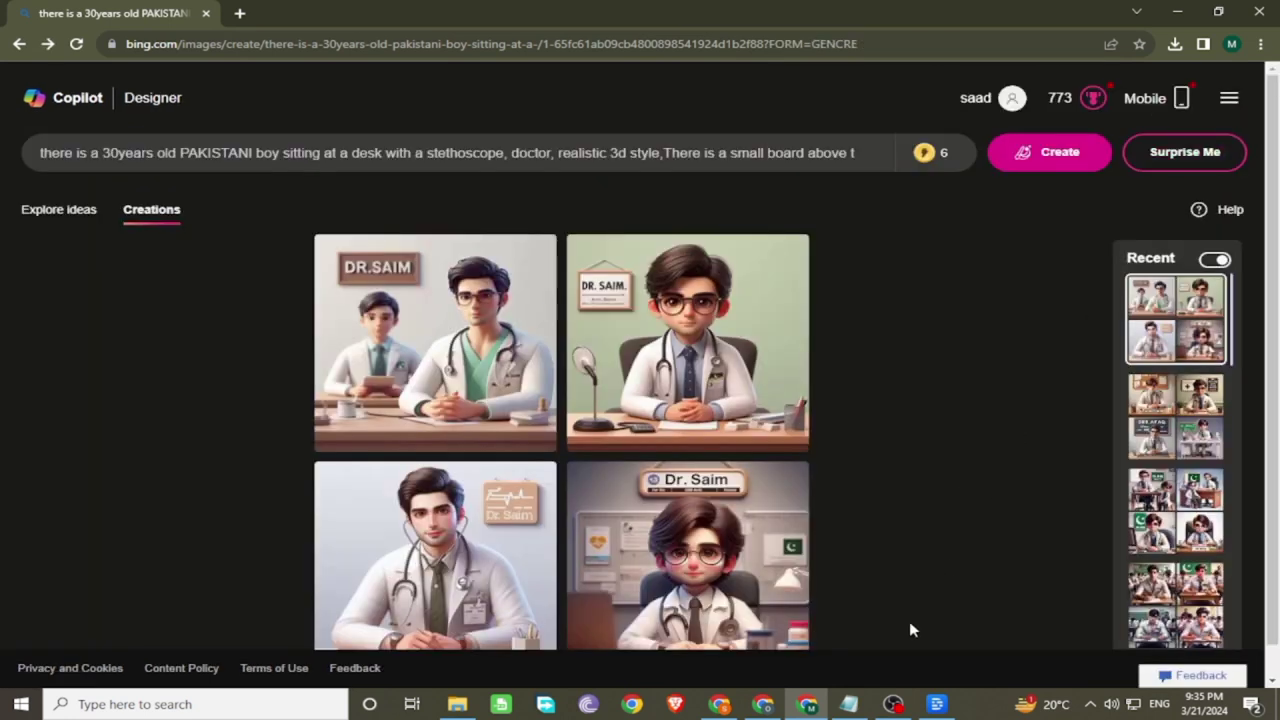
click(849, 704)
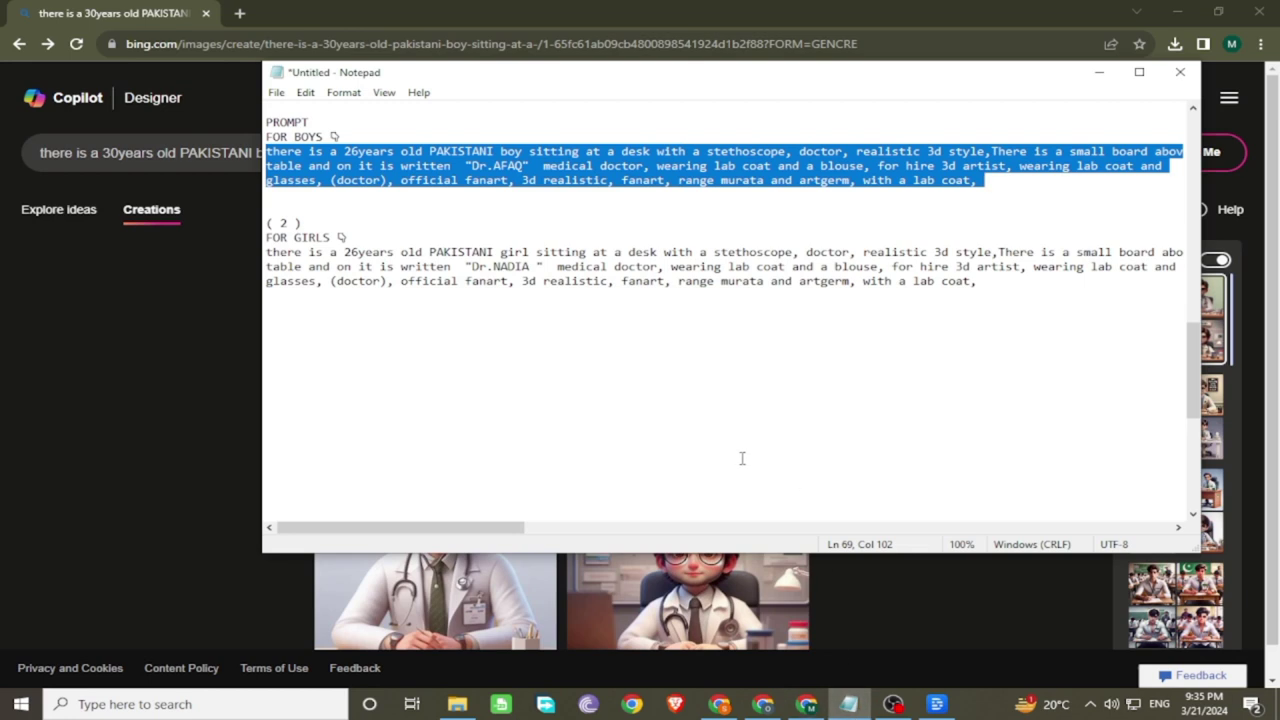
Step: Copy the FOR GIRLS doctor prompt and select all text in Image Creator's prompt box
drag(268, 253, 981, 281)
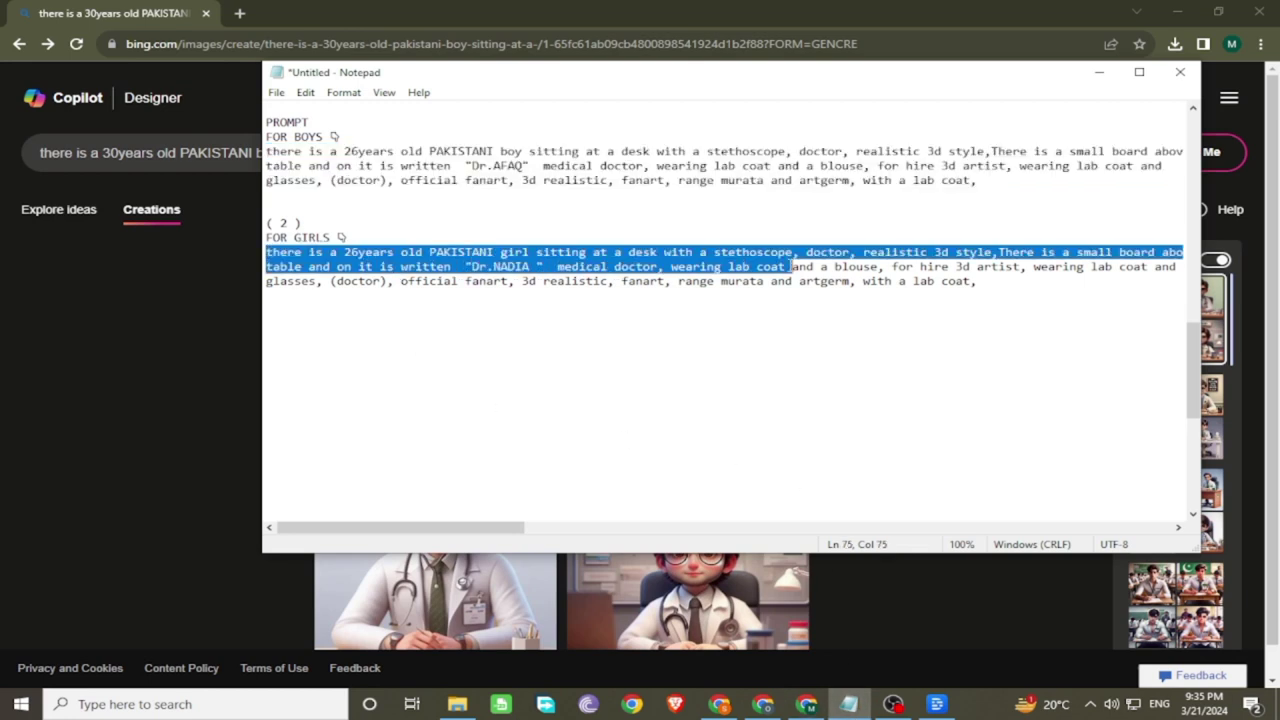
right_click(981, 281)
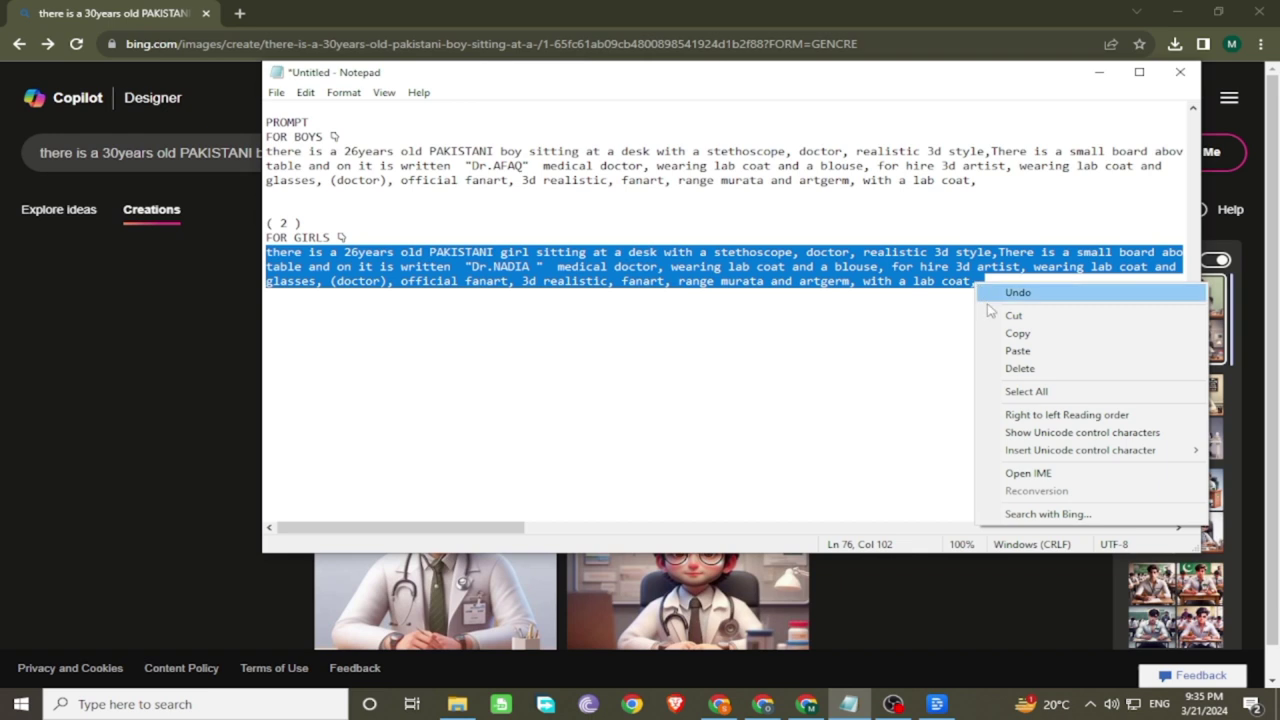
click(1012, 334)
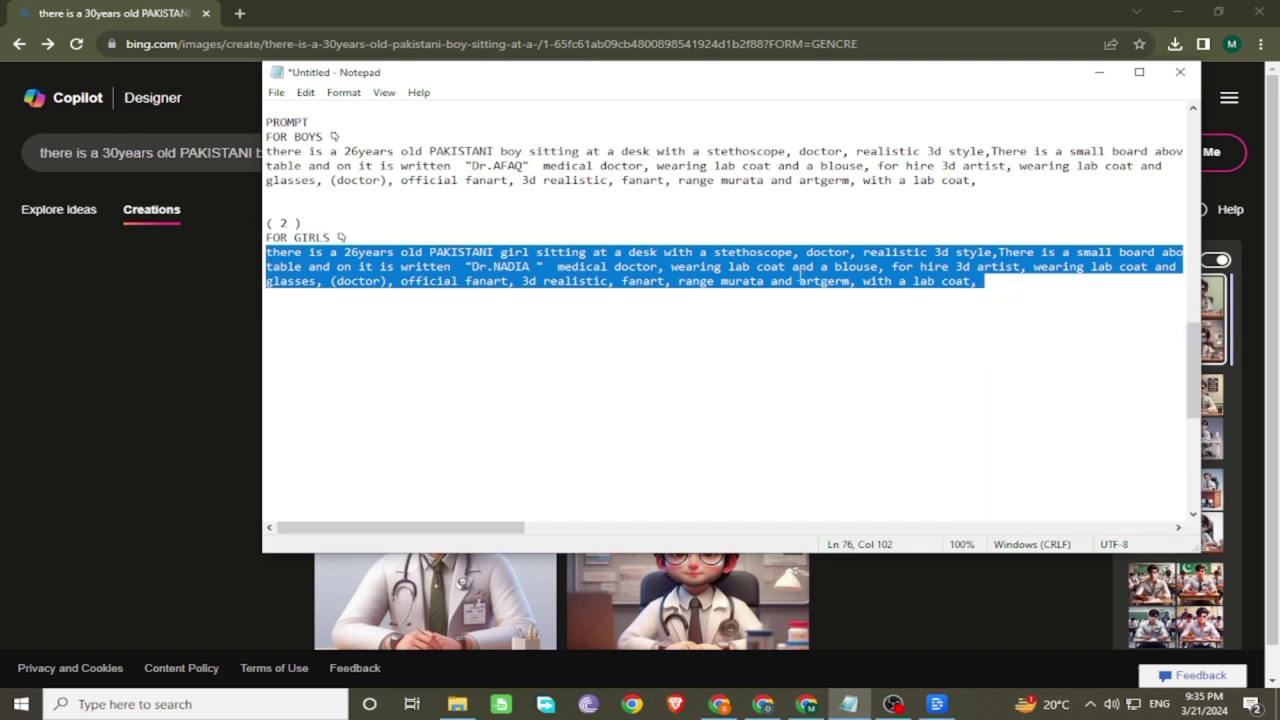
double_click(248, 153)
key(ctrl+a)
Step: Paste the girl doctor prompt over the old one and generate images
right_click(248, 153)
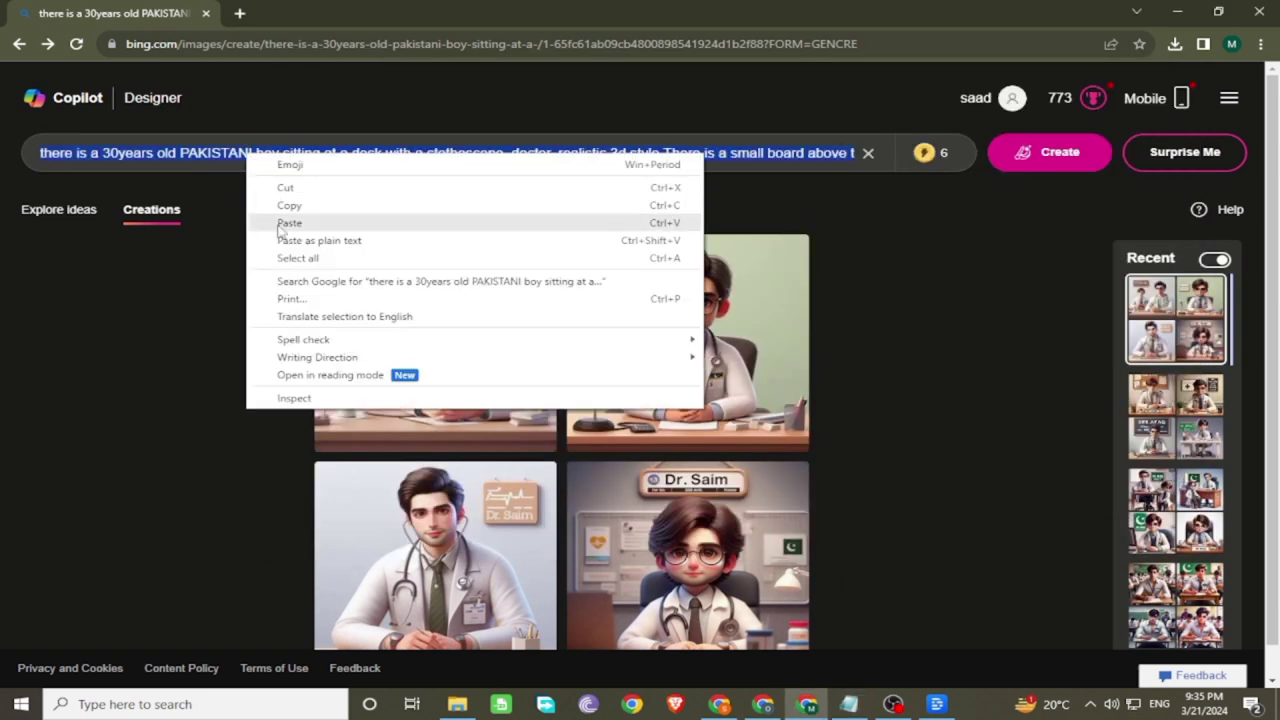
click(300, 226)
click(1045, 153)
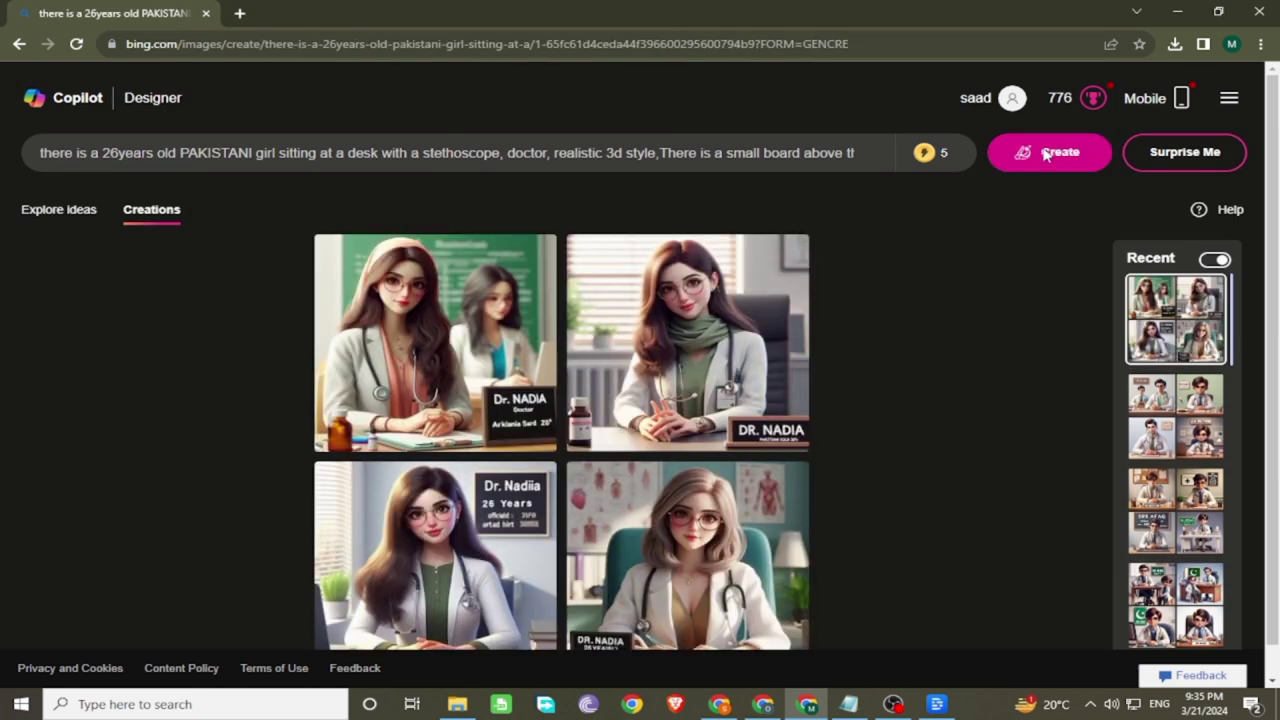
Step: Review each of the four Dr. NADIA images full size and close the viewer
click(501, 343)
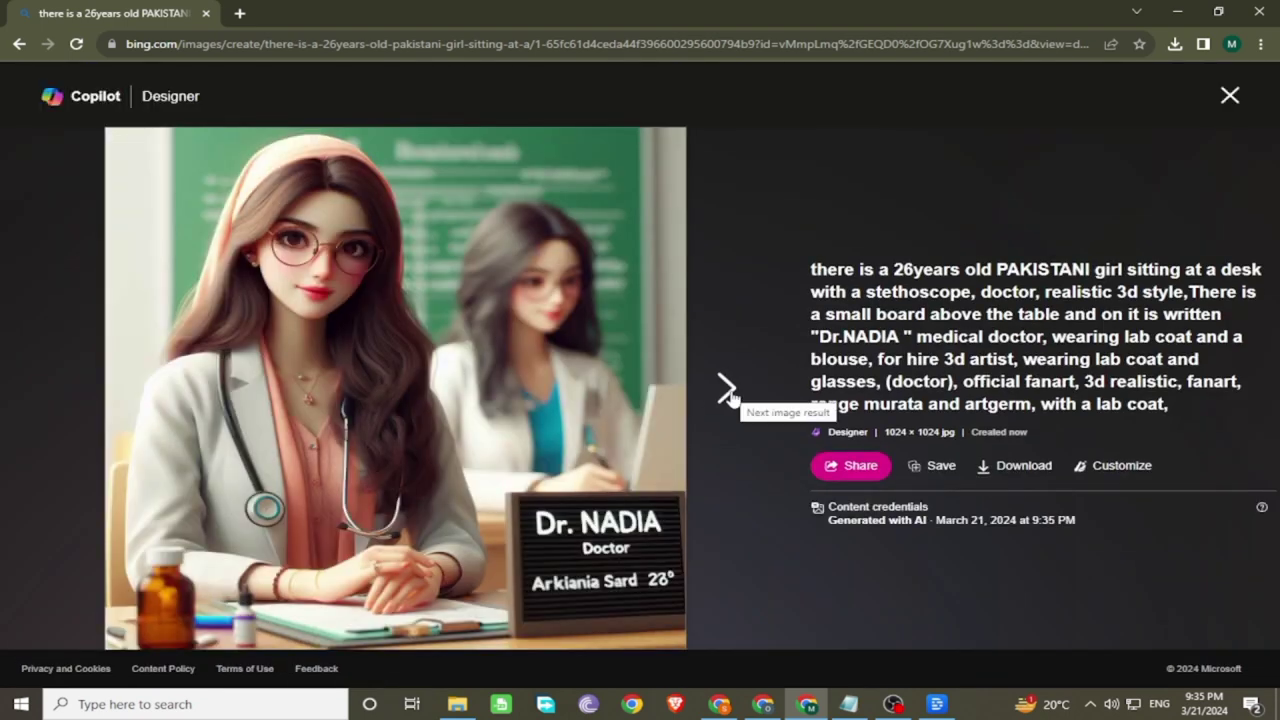
click(728, 391)
click(728, 391)
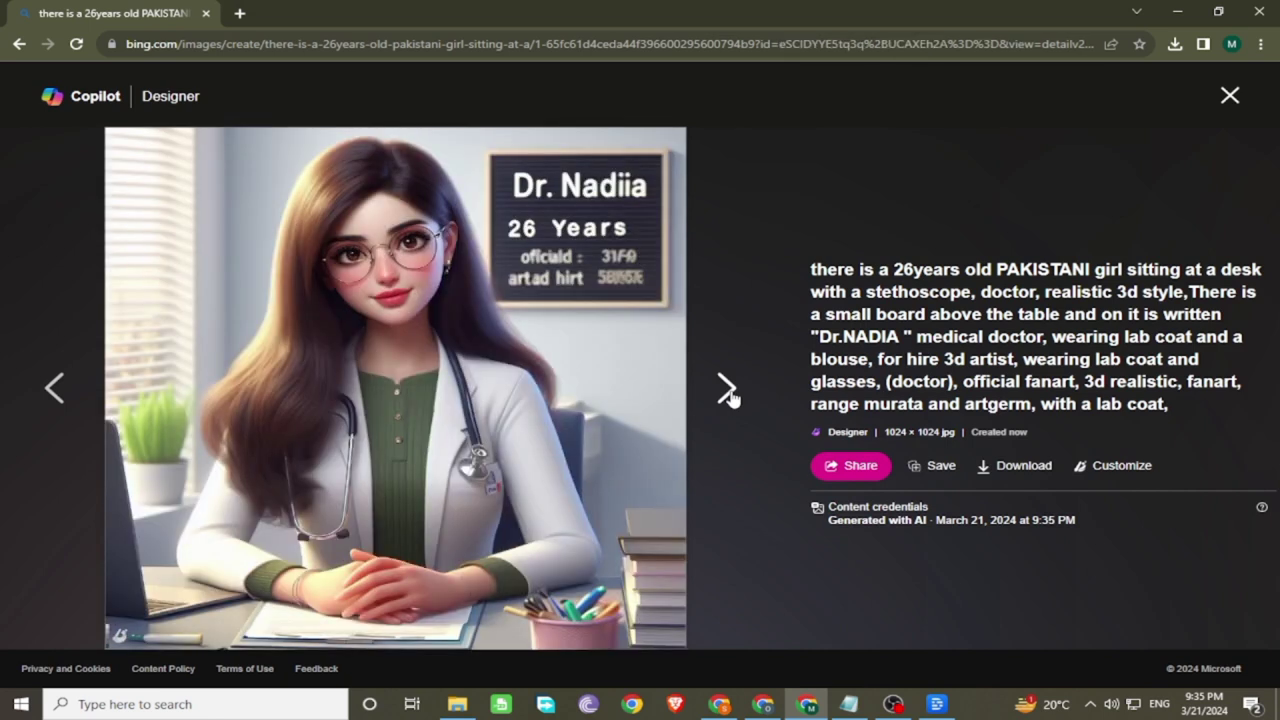
click(729, 393)
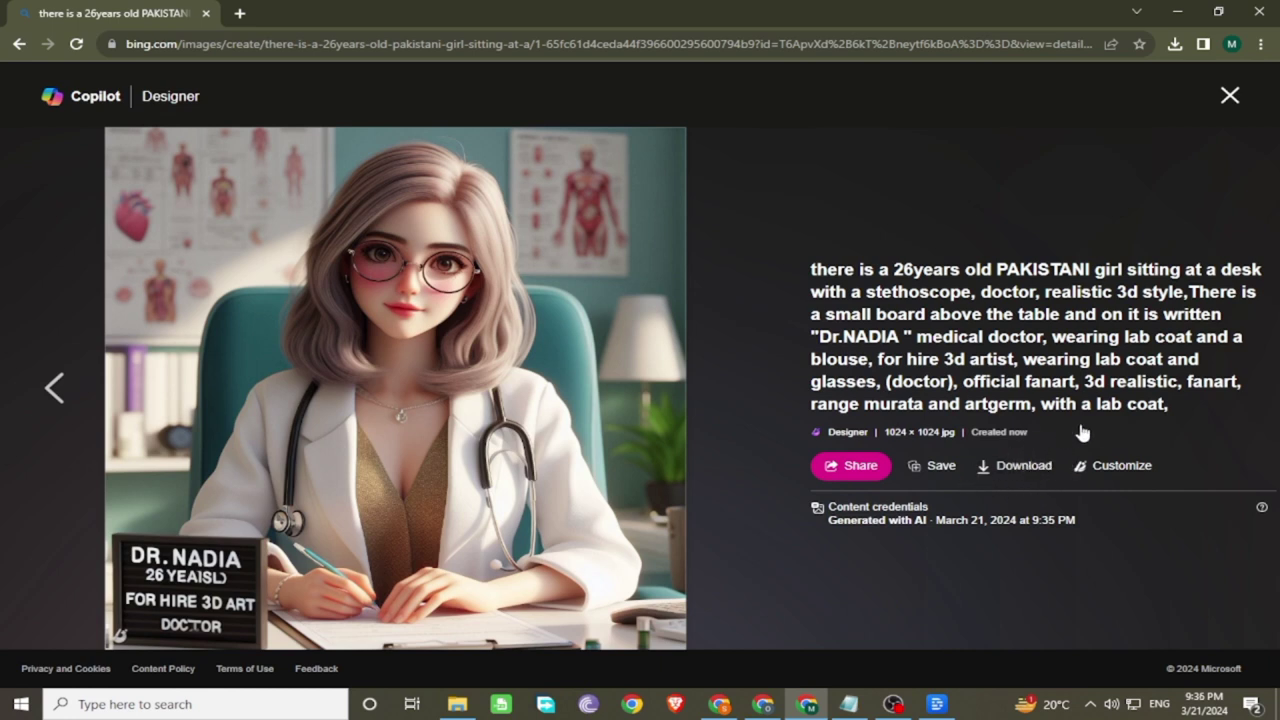
click(1229, 97)
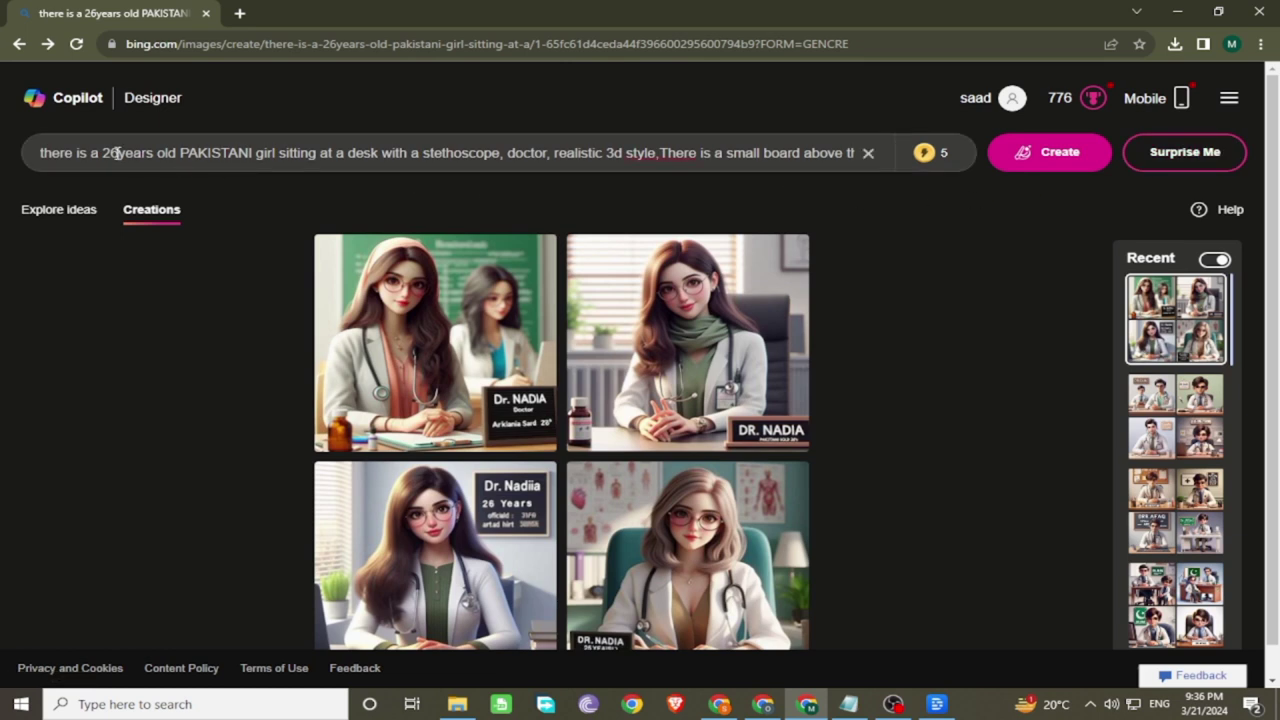
Step: Change the prompt's age from 26 to 28 and name NADIA to Asma, then generate
drag(117, 153, 104, 154)
text(2)
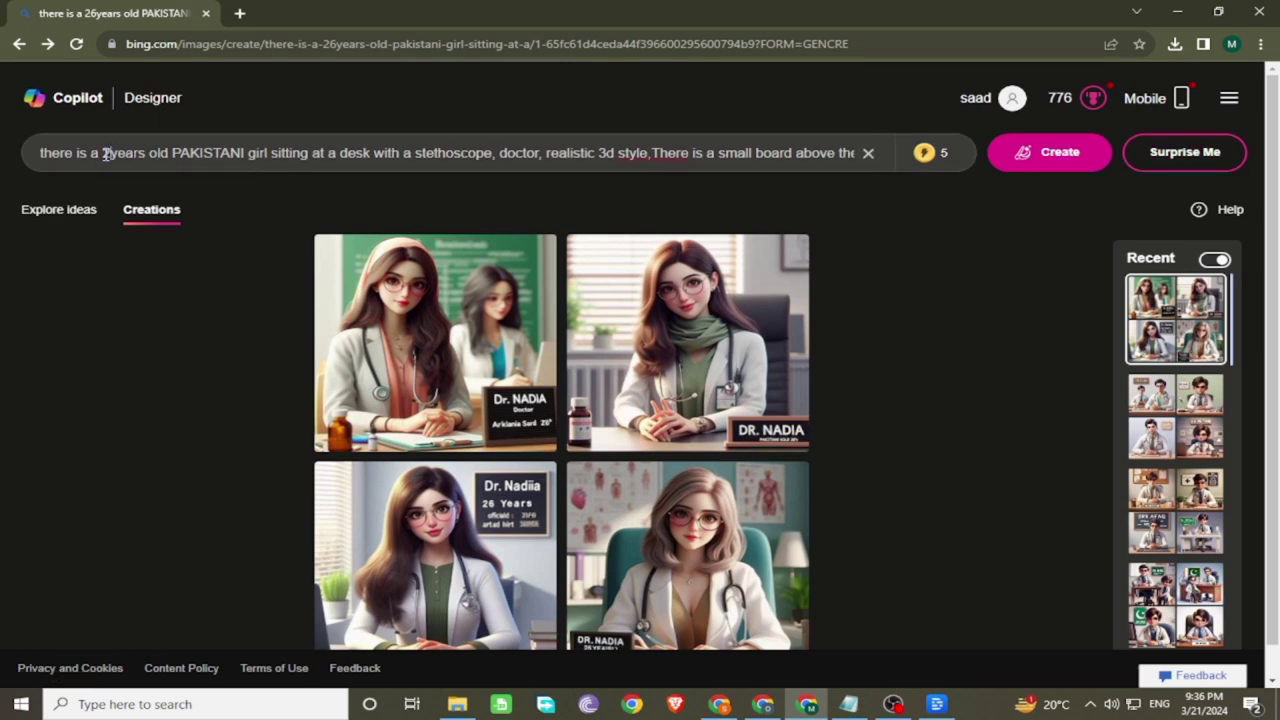
text(8)
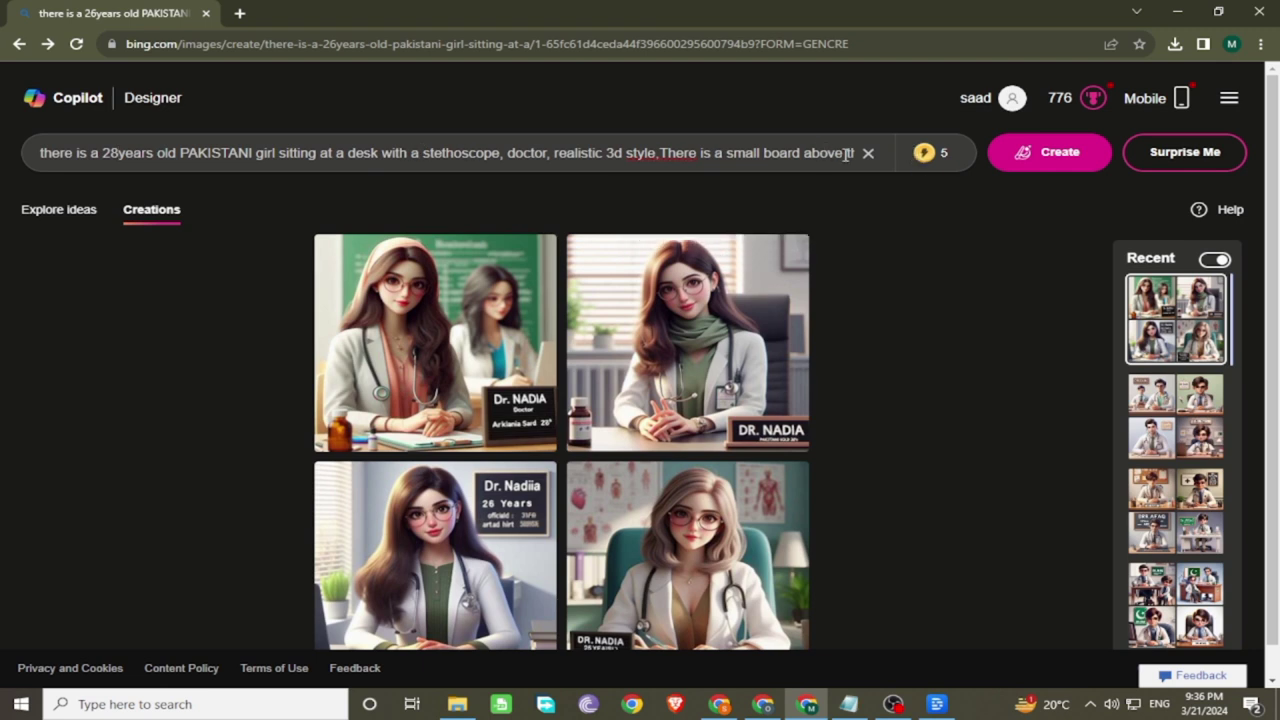
drag(845, 153, 862, 152)
click(497, 154)
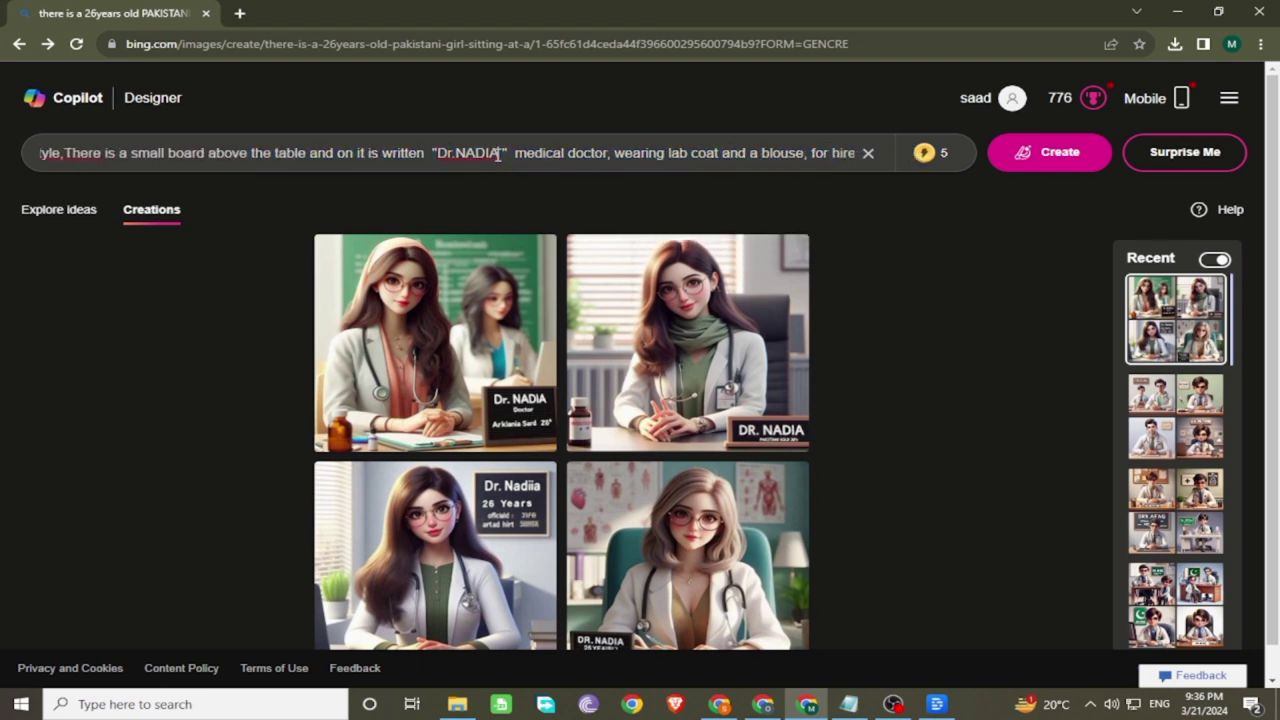
drag(501, 153, 458, 152)
text(Asma)
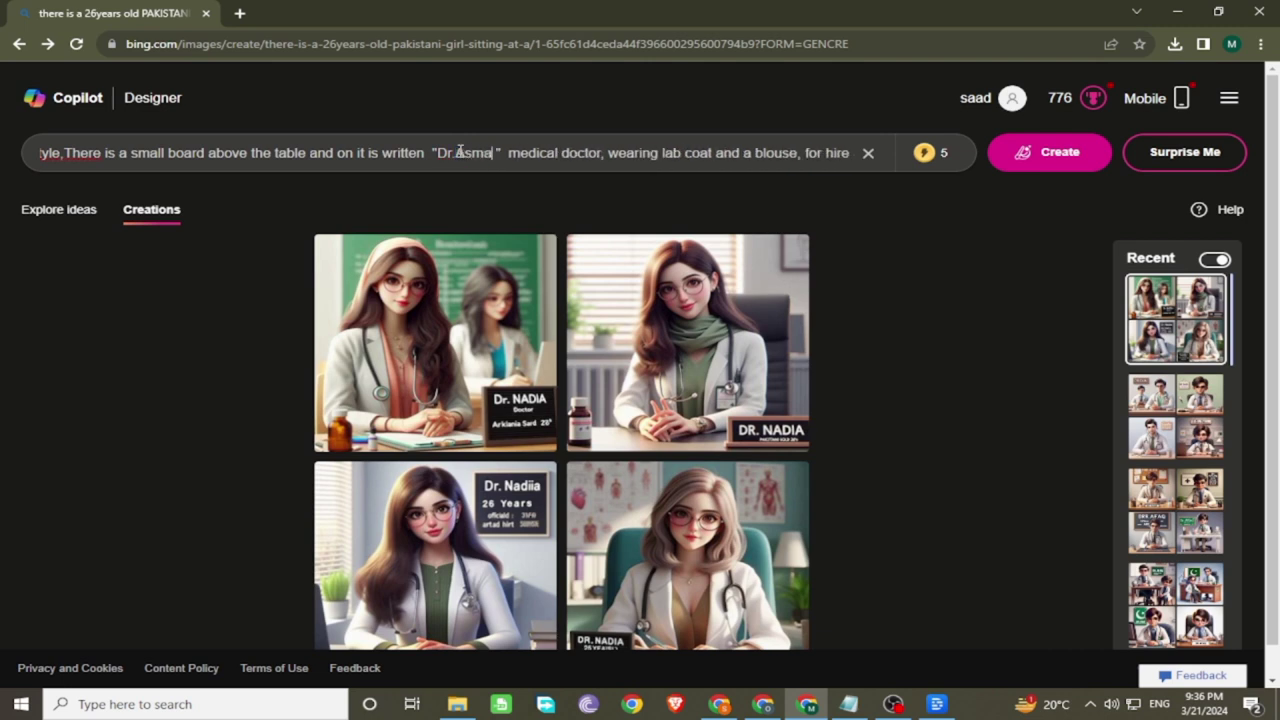
click(1040, 152)
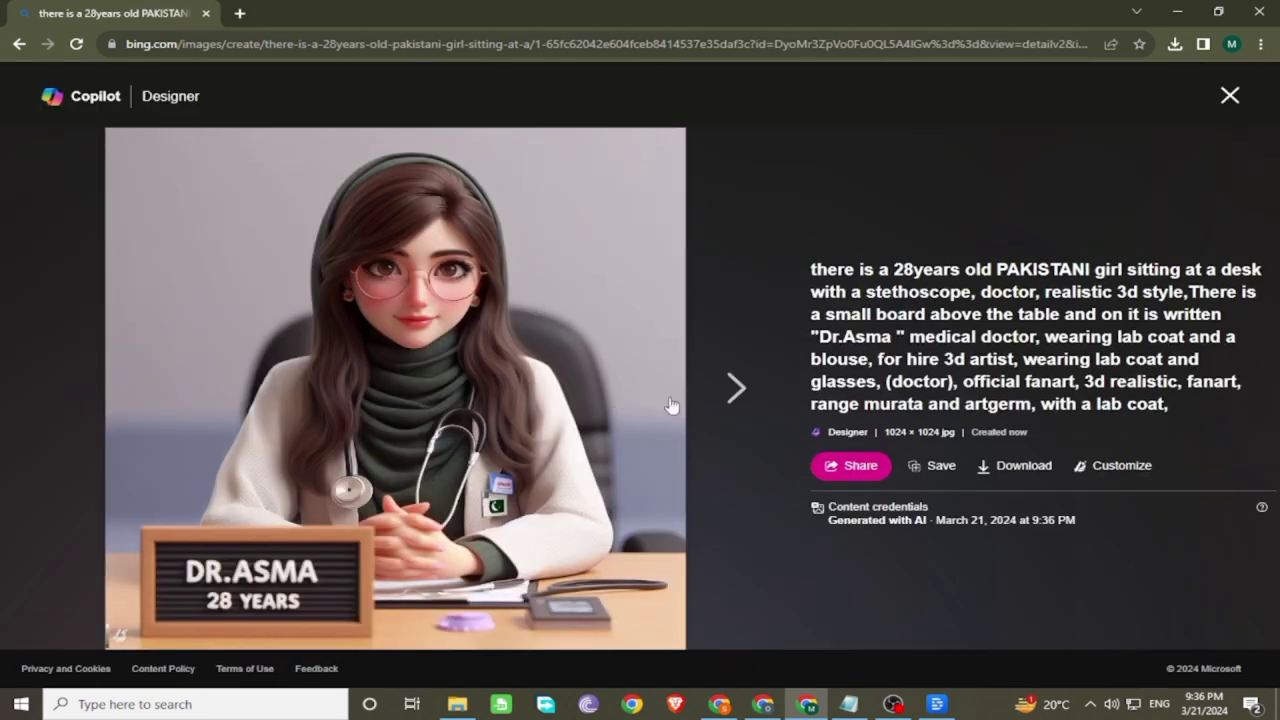
Step: Page through the remaining Dr. Asma images and close the viewer
click(728, 390)
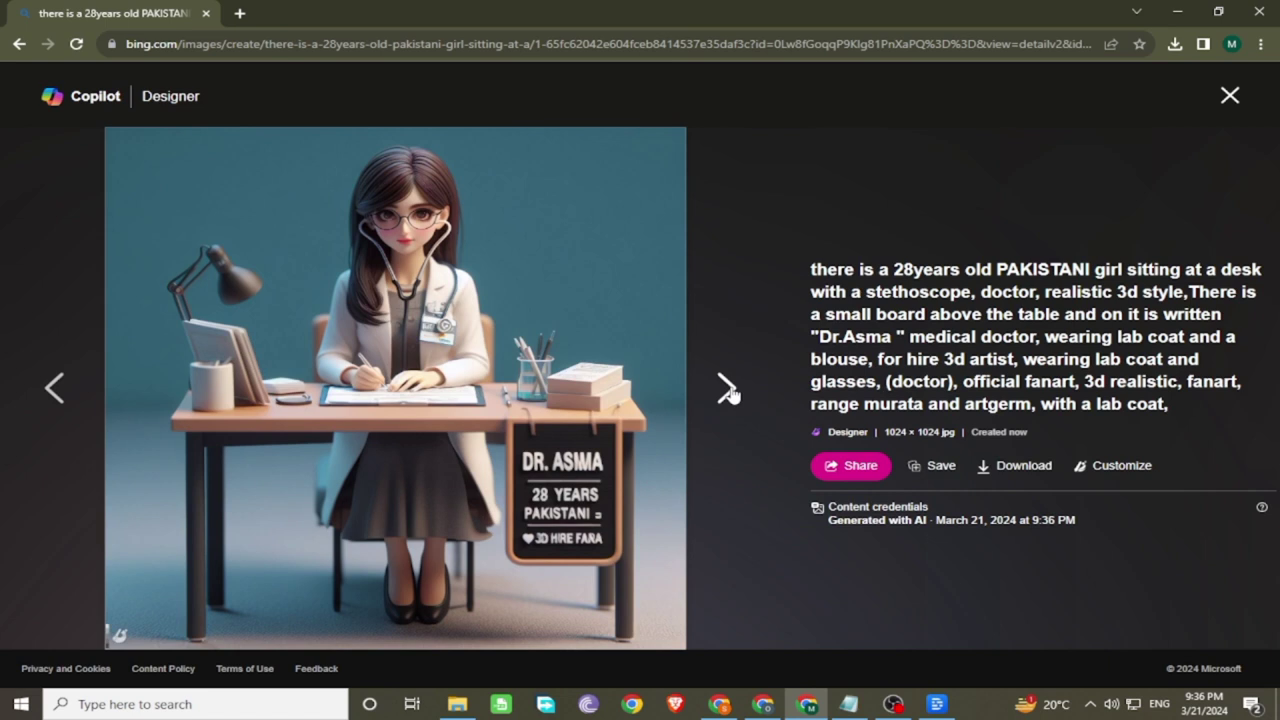
click(728, 390)
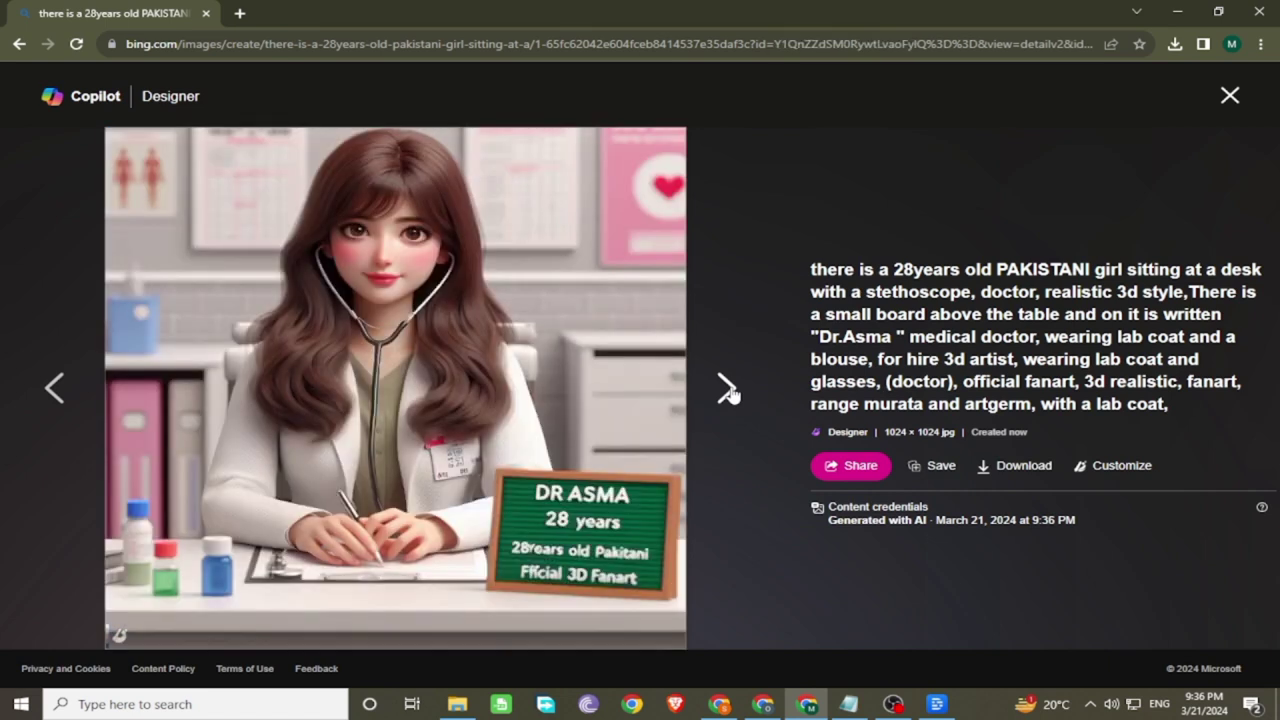
click(730, 393)
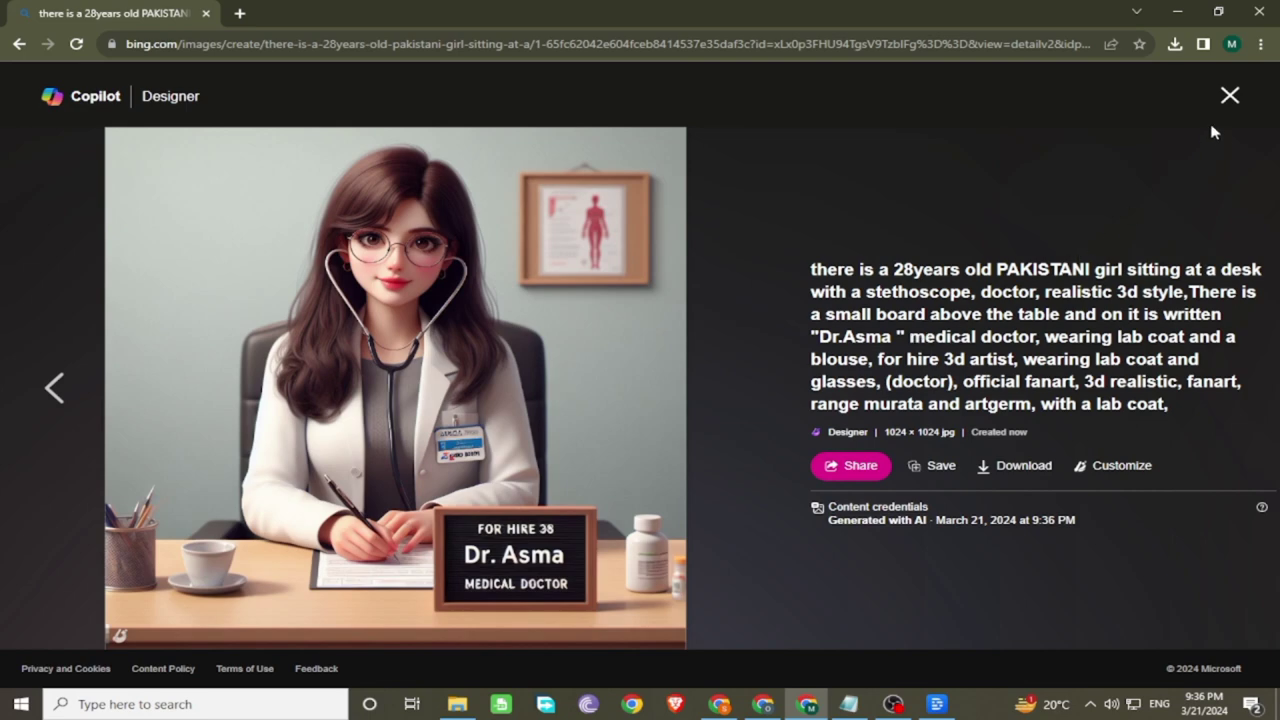
click(1229, 95)
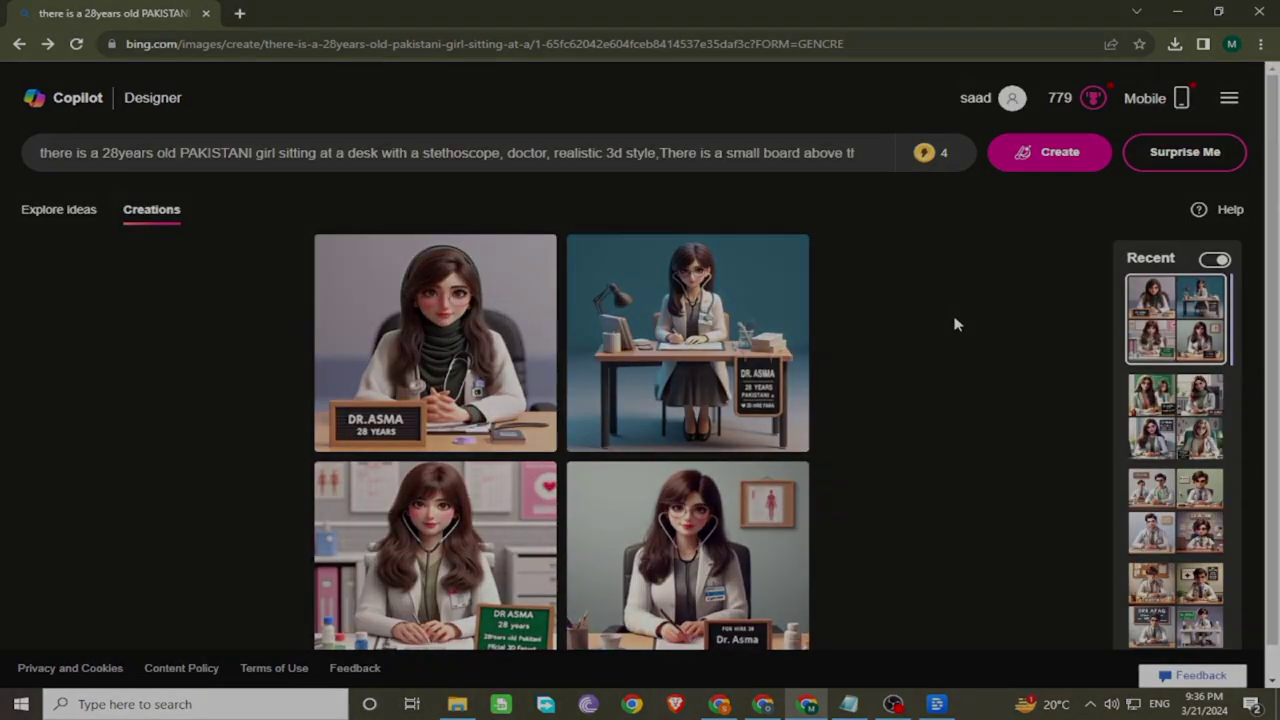